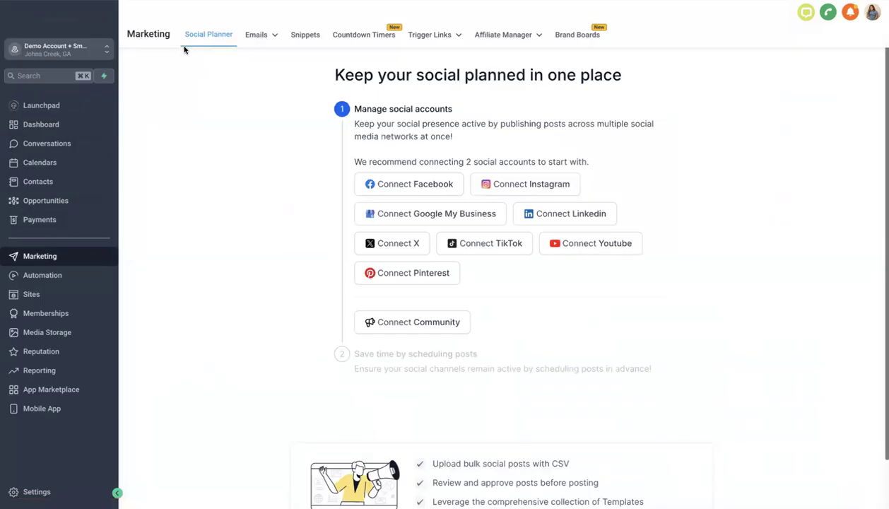
- Open the email templates list in the marketing area and look through the existing templates
mouse_move(262, 35)
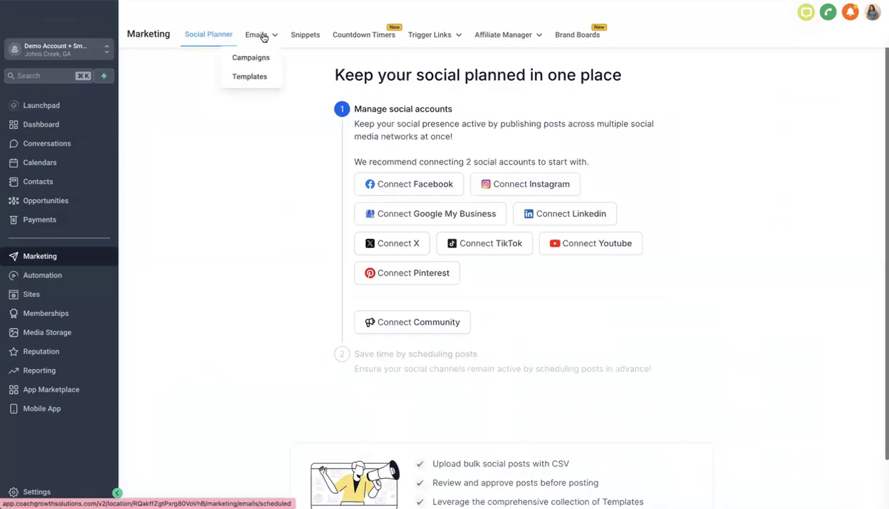
left_click(260, 78)
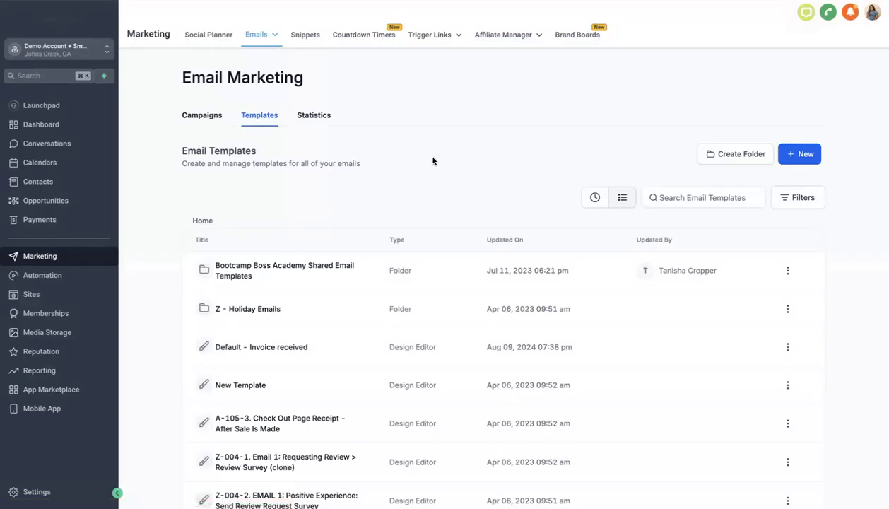
scroll(433, 161, "down", 2)
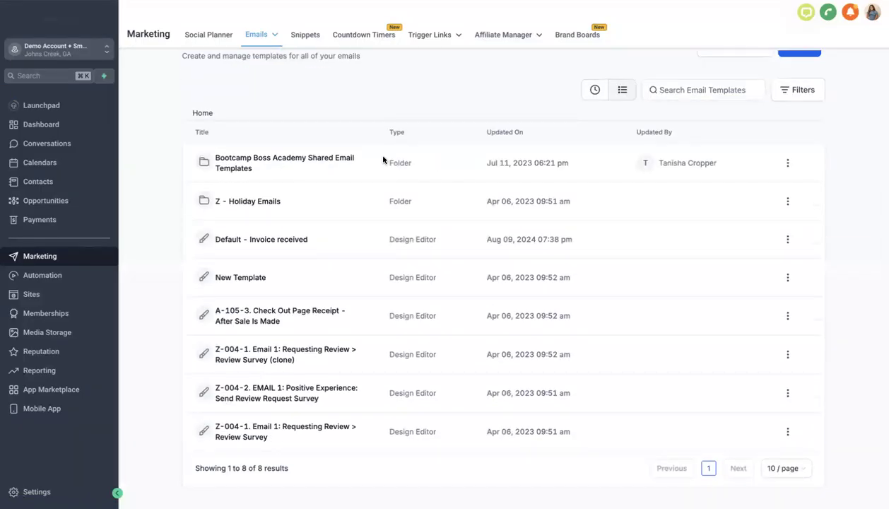
scroll(334, 391, "up", 2)
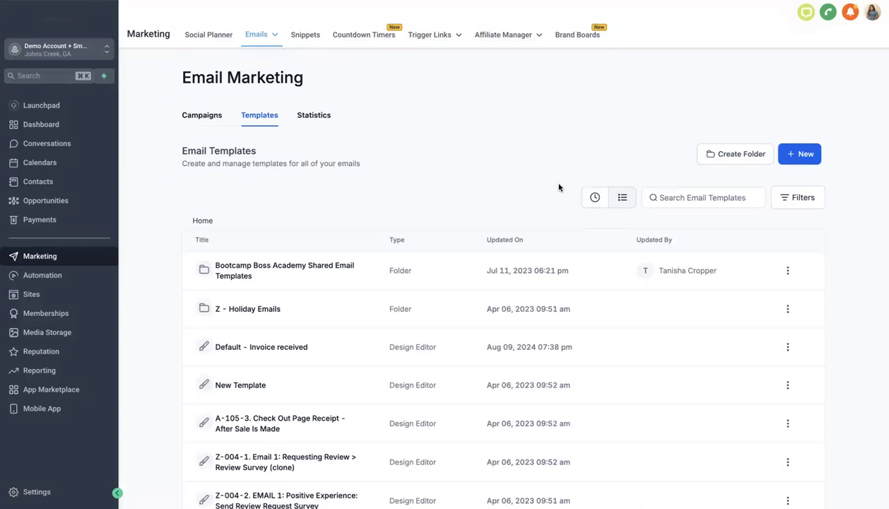
- Create a new blank email template using the Design Editor
left_click(800, 154)
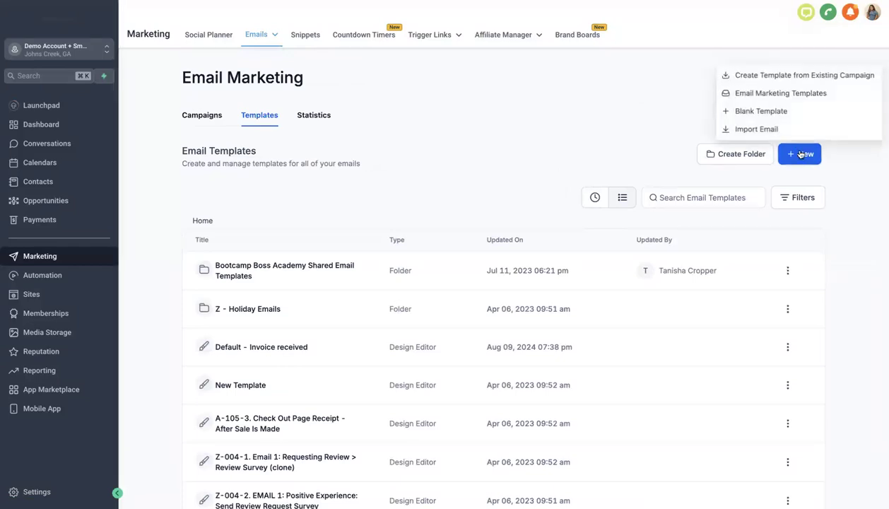
left_click(776, 114)
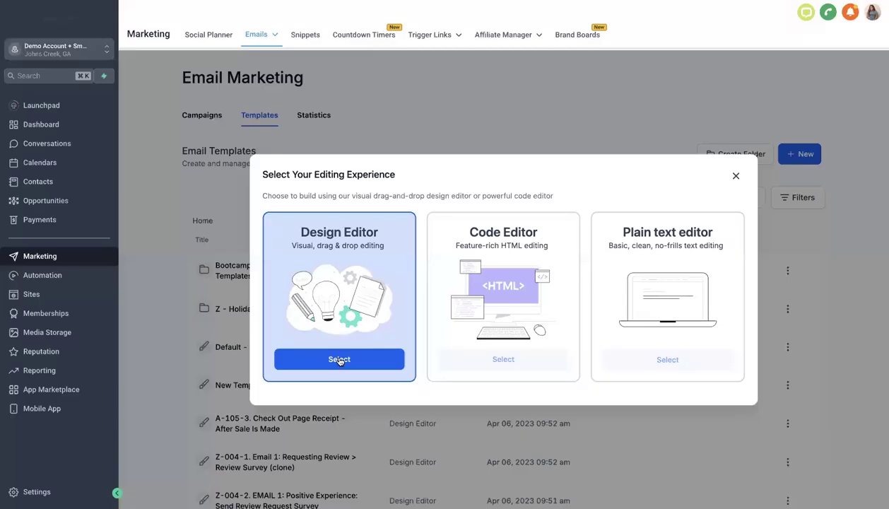
left_click(339, 358)
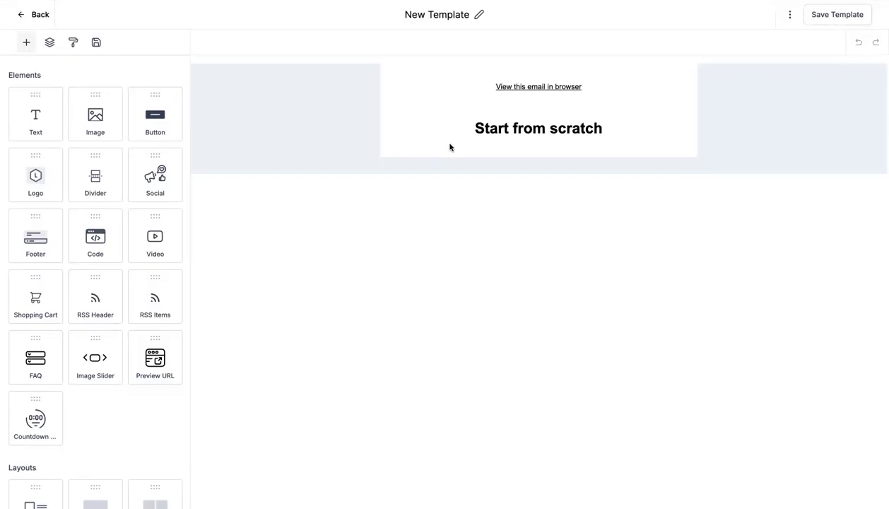
- Rename the new email template as "Template #1"
left_click(455, 15)
triple_click(456, 15)
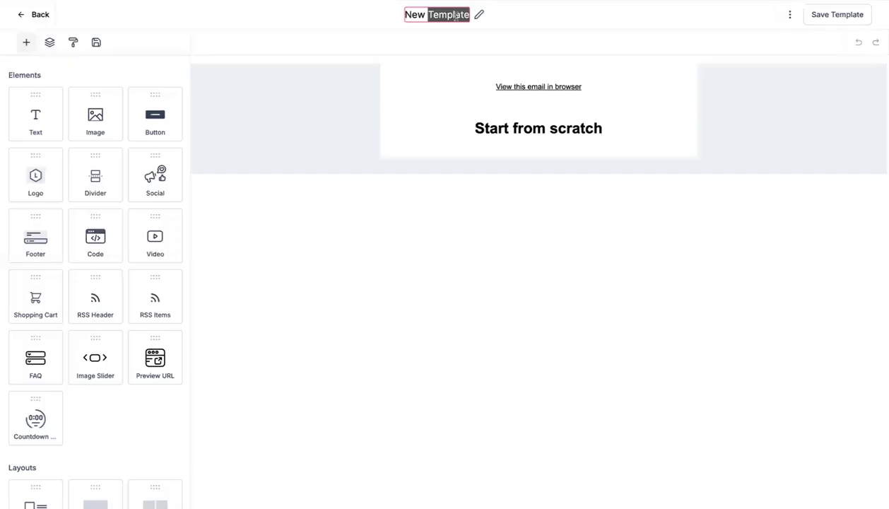
type("Template #1")
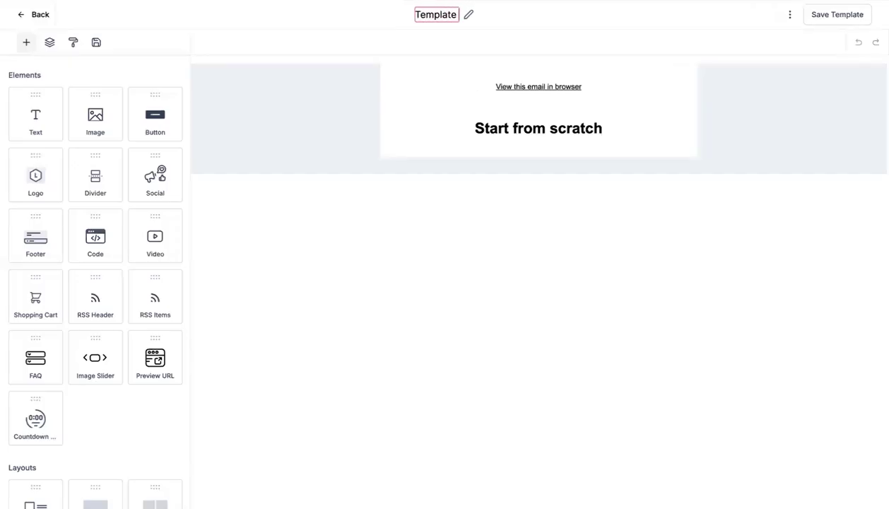
left_click(404, 125)
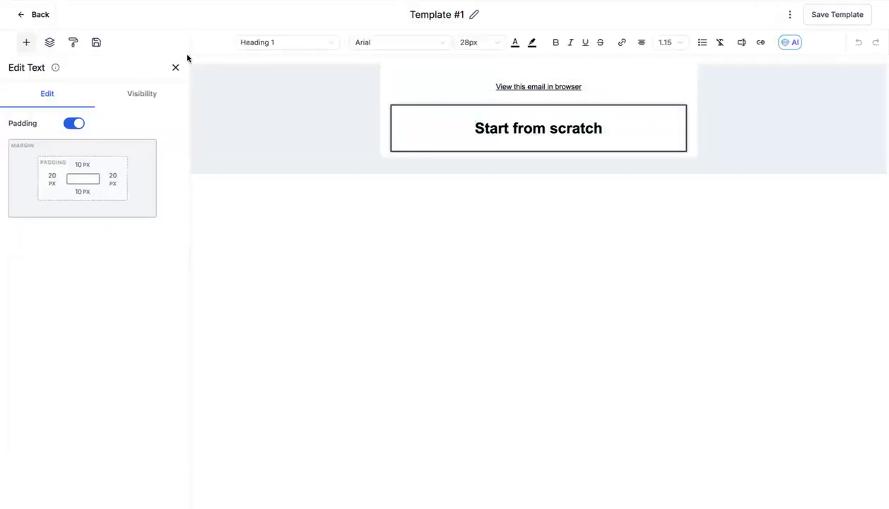
left_click(342, 231)
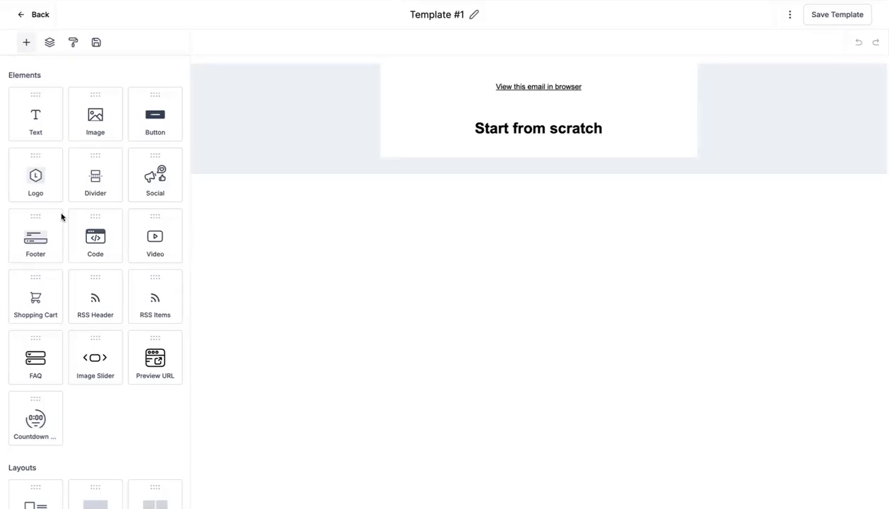
- Add an image block above the "Start from scratch" heading and fill it with the full Coach Growth Black Logo from the media library
scroll(91, 281, "down", 3)
scroll(74, 181, "up", 3)
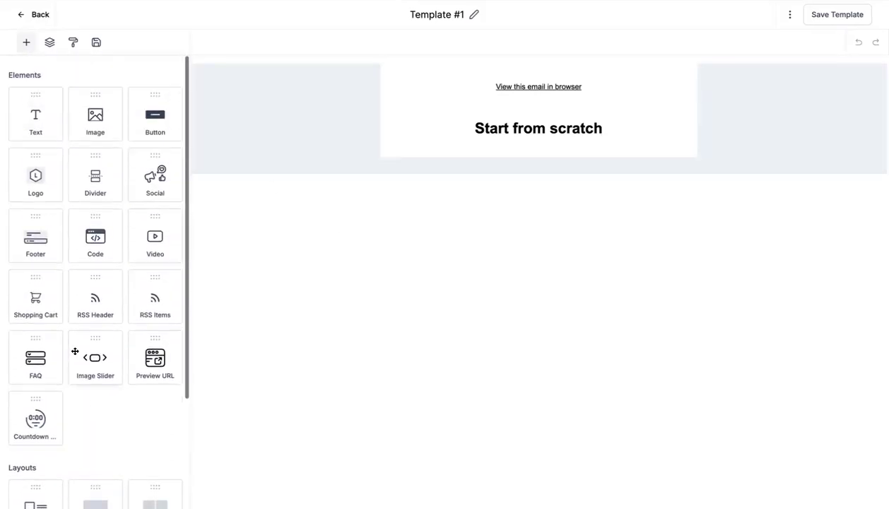
left_click(94, 119)
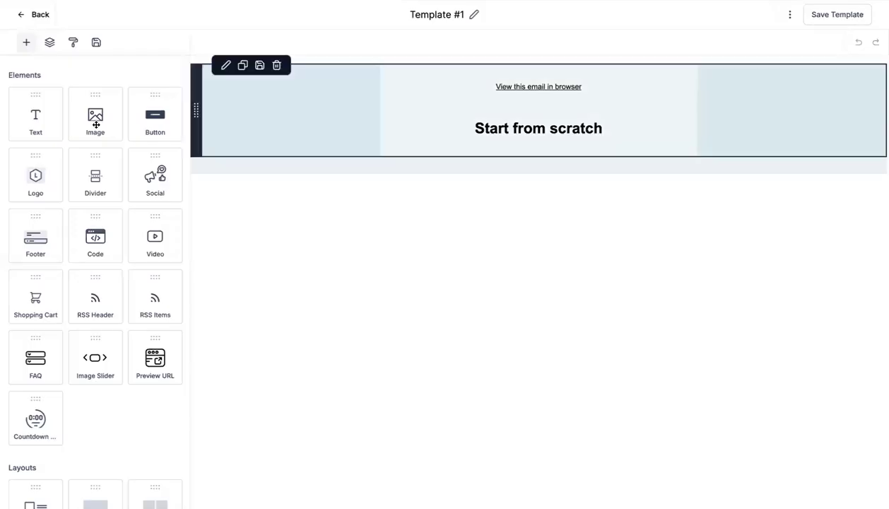
left_click_drag(505, 129, 504, 130)
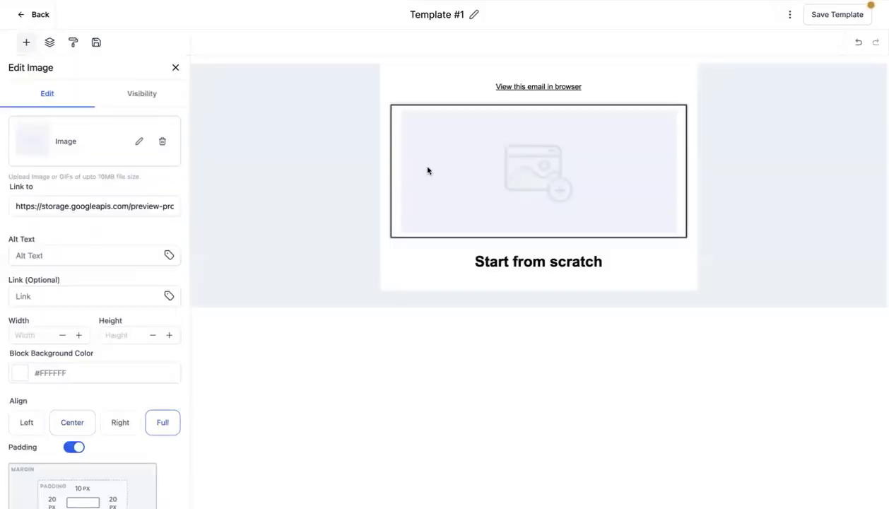
left_click(139, 143)
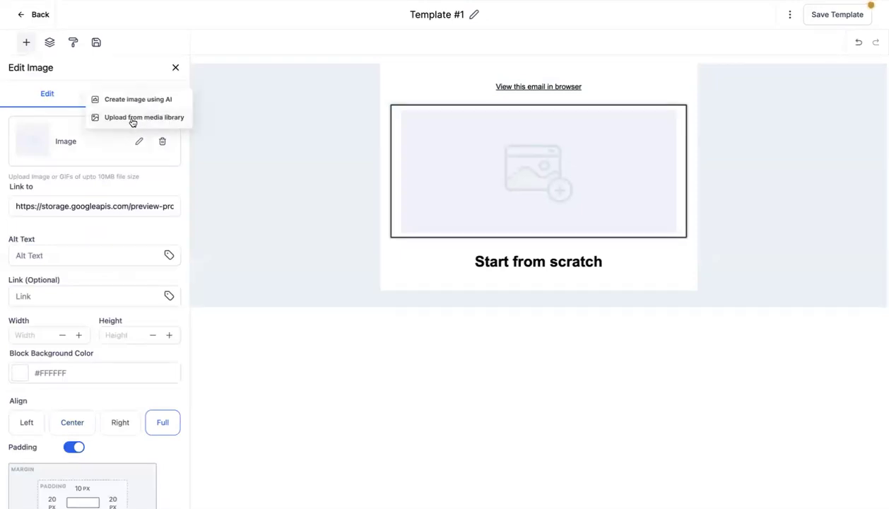
left_click(133, 119)
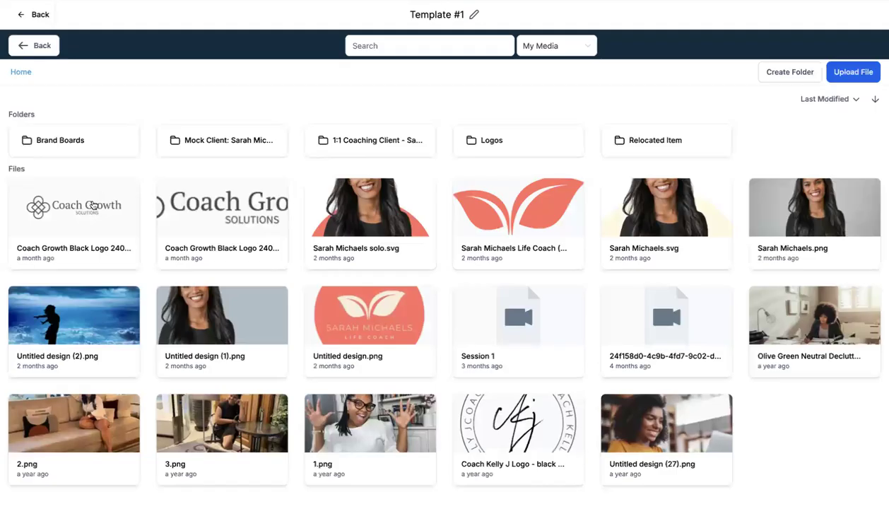
left_click(93, 205)
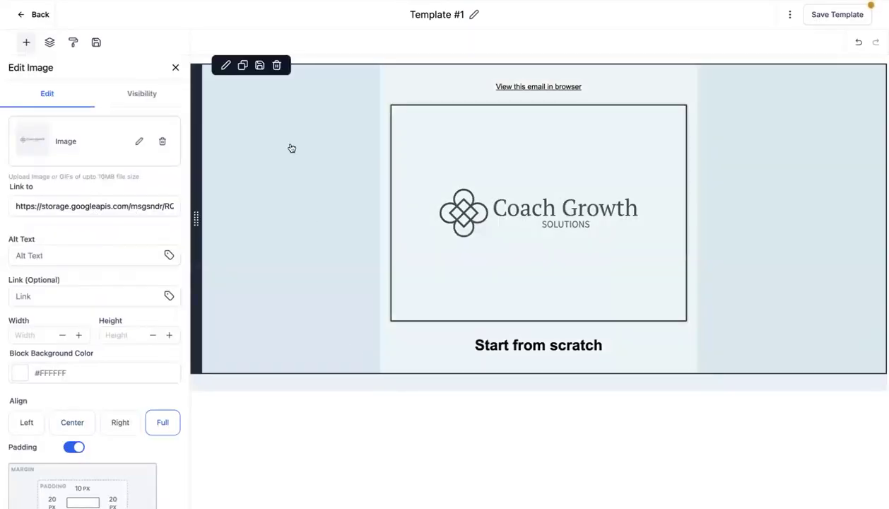
- Delete the "Start from scratch" text block and add a new text block below the logo image
left_click(286, 144)
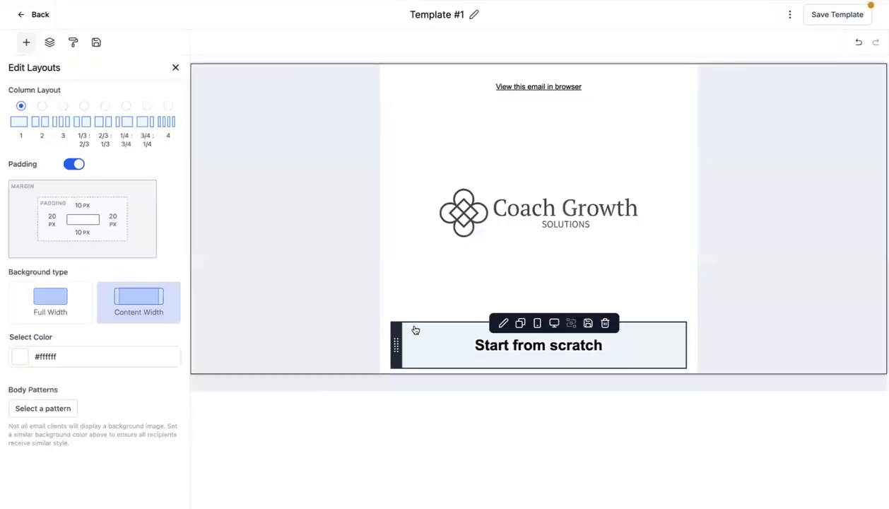
left_click(601, 334)
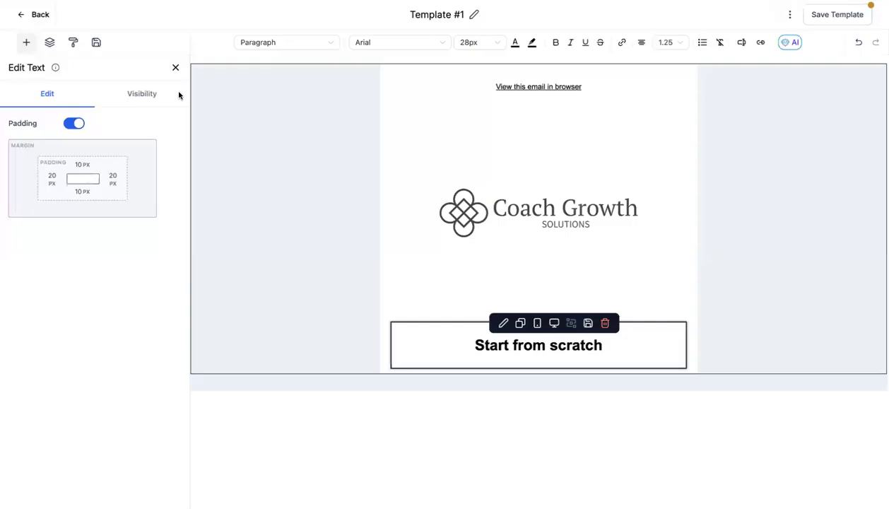
key("Delete")
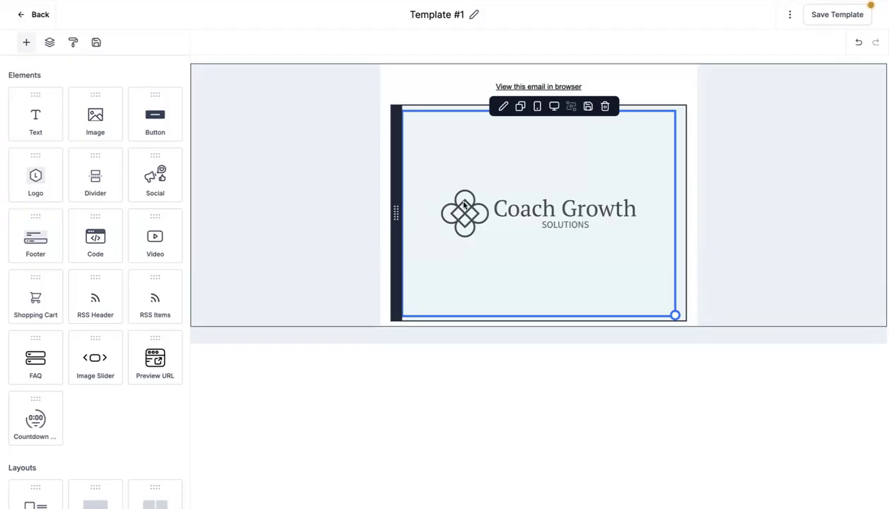
left_click_drag(160, 163, 543, 318)
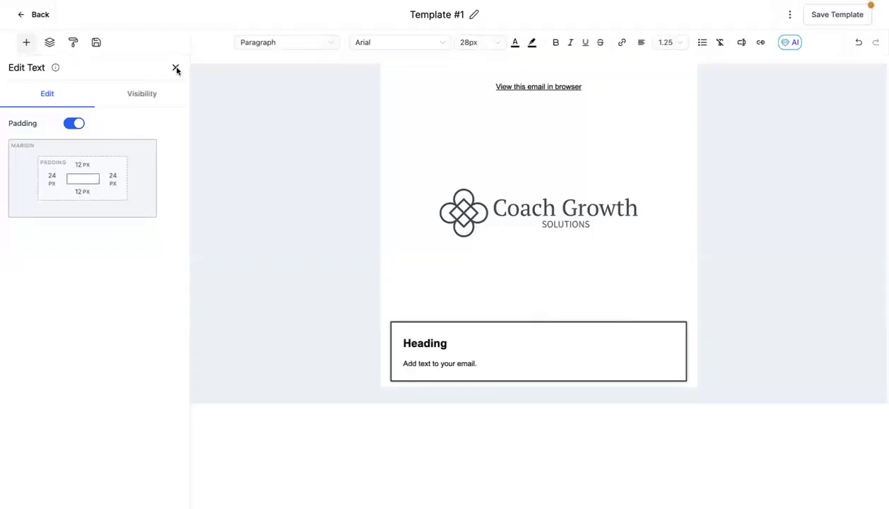
left_click(176, 69)
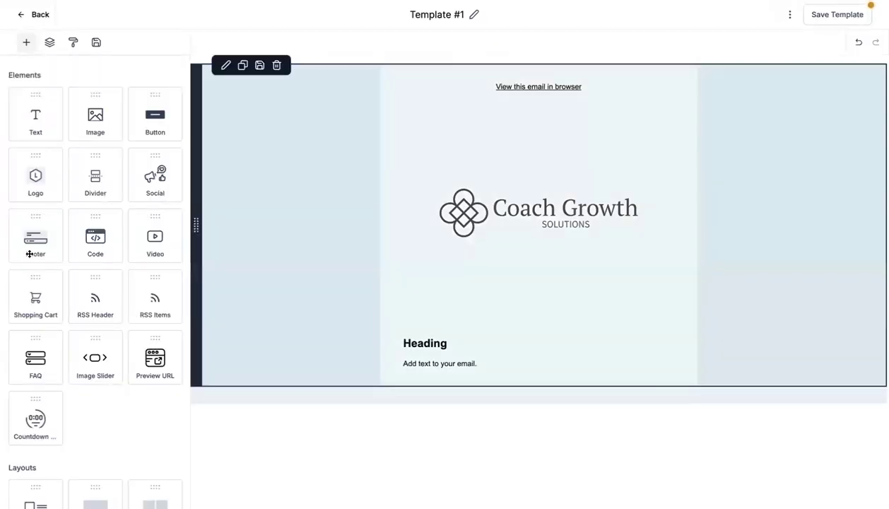
- Add a footer block below the heading and text block
left_click_drag(29, 253, 343, 359)
left_click(344, 360)
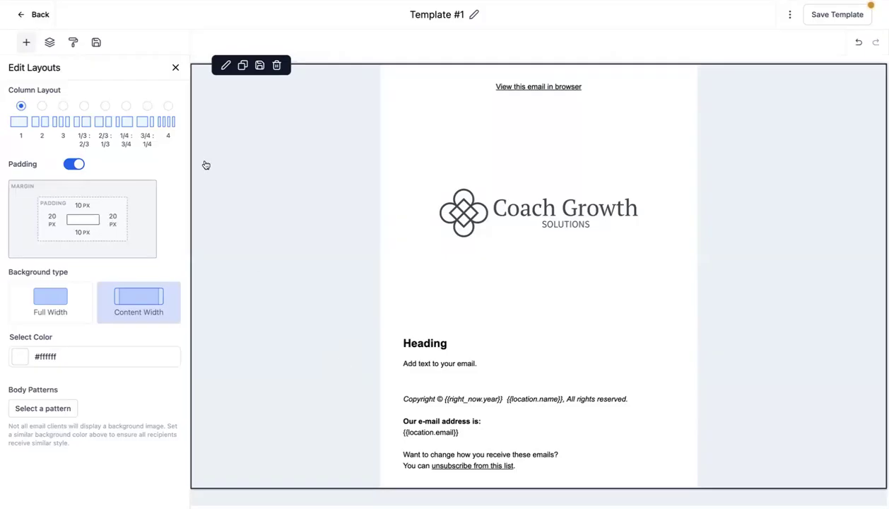
left_click(175, 69)
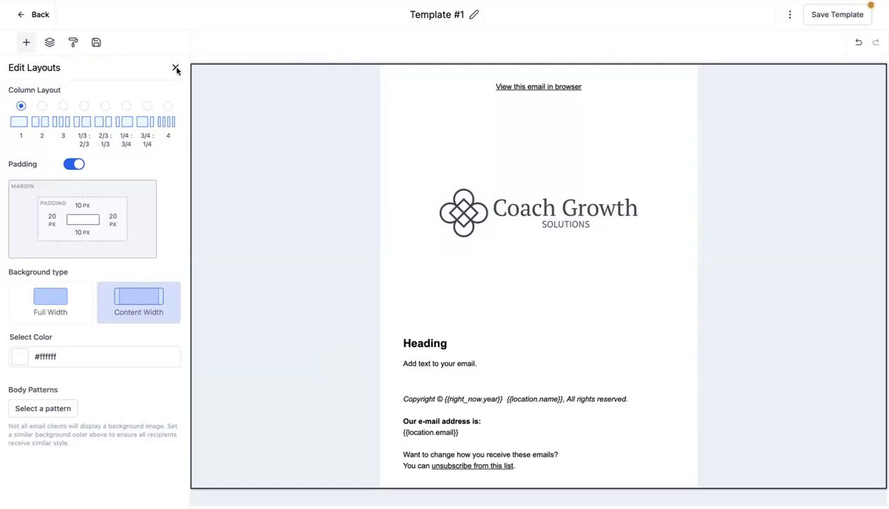
left_click(175, 68)
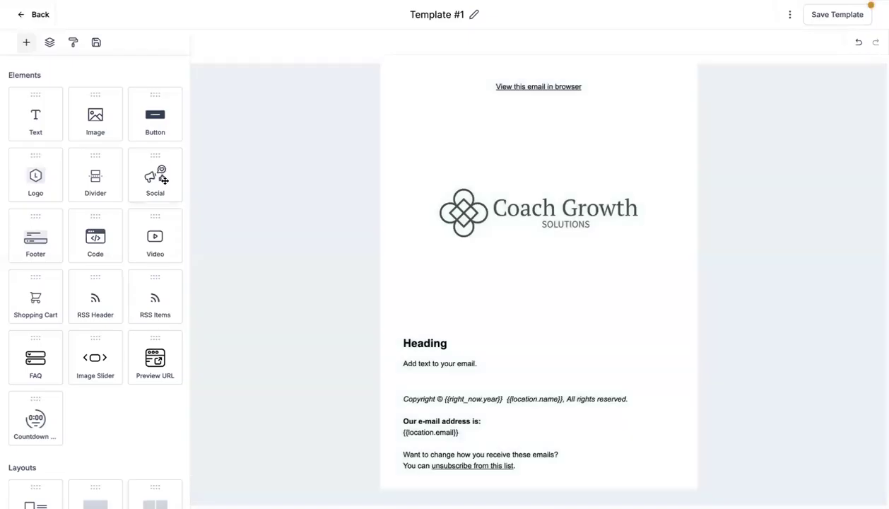
- Insert a social block between the text and the footer, and remove its X, Pinterest and Linkedin items
left_click_drag(163, 180, 506, 383)
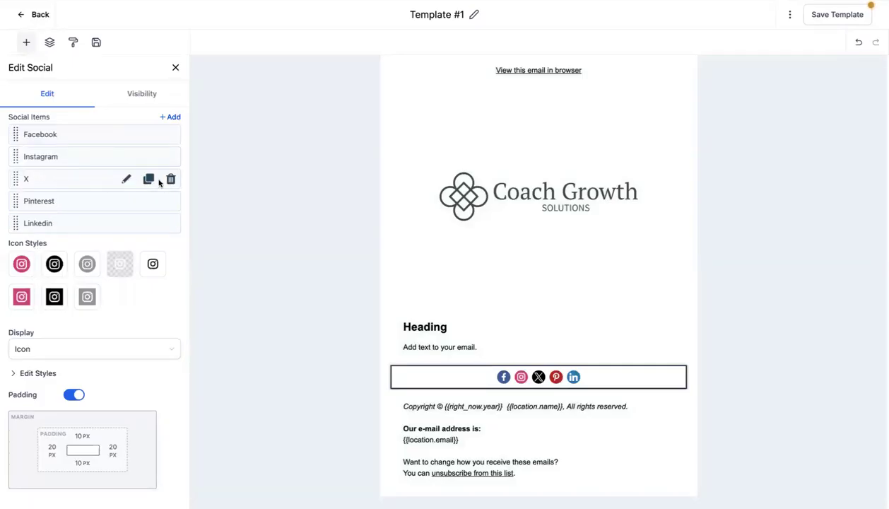
left_click(171, 180)
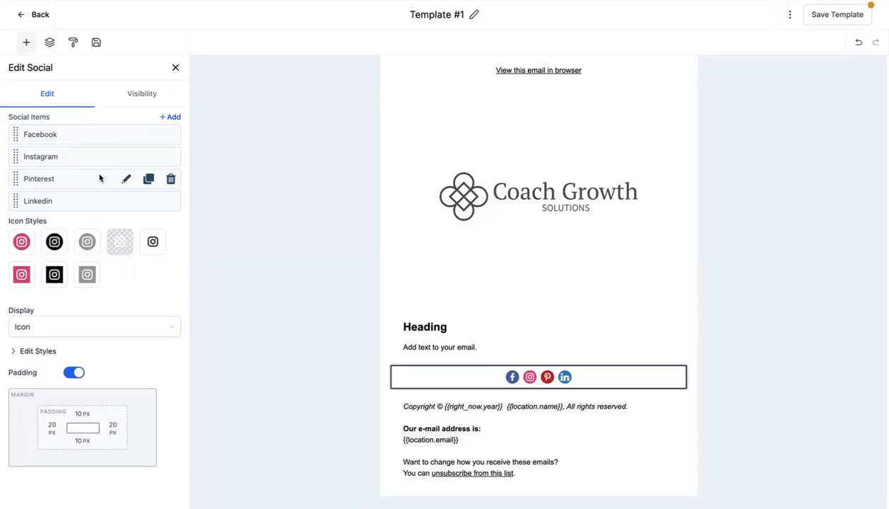
left_click(171, 180)
left_click(171, 180)
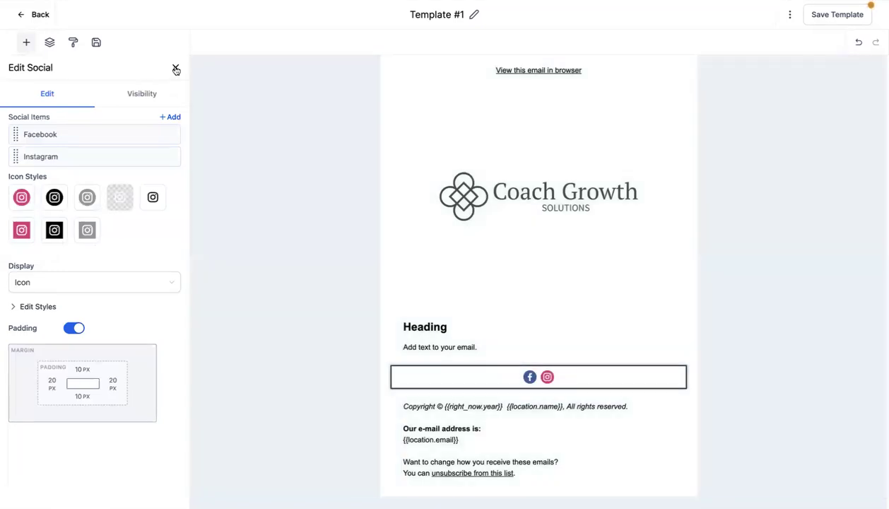
left_click(175, 67)
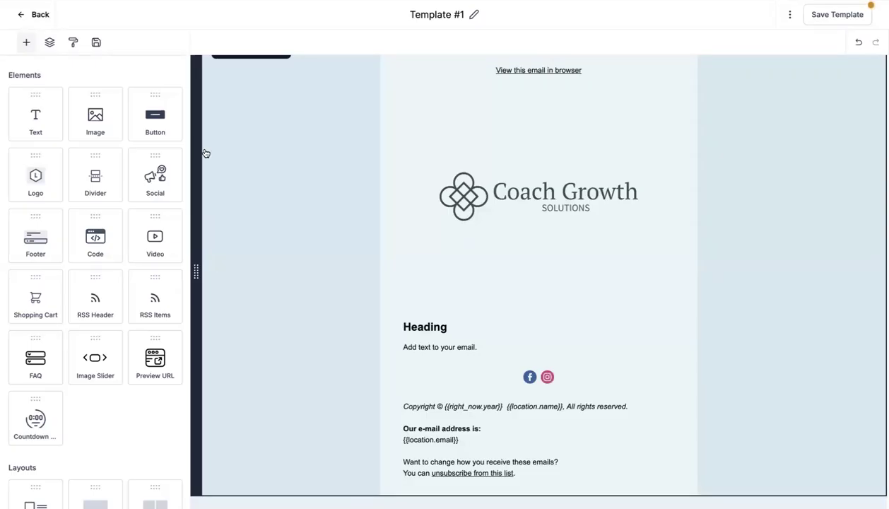
left_click(472, 242)
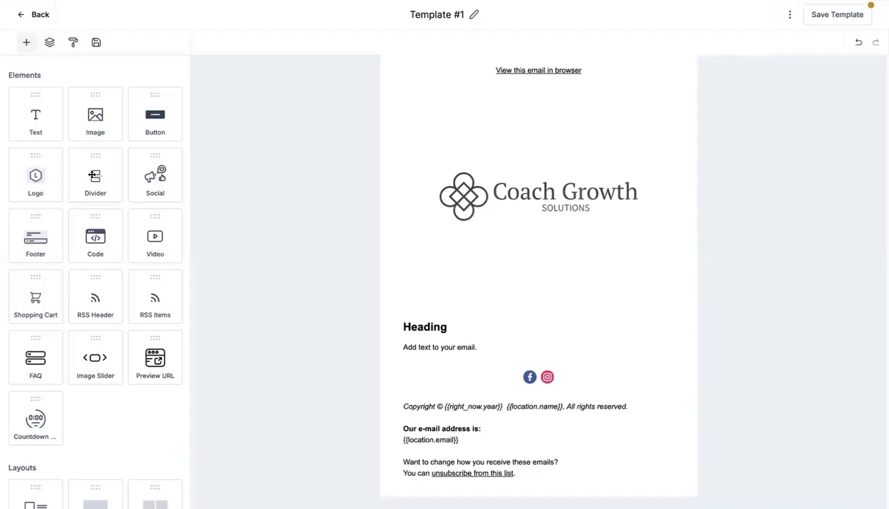
- Insert a divider between the text block and the social icons, and review the email layout
left_click_drag(92, 174, 429, 364)
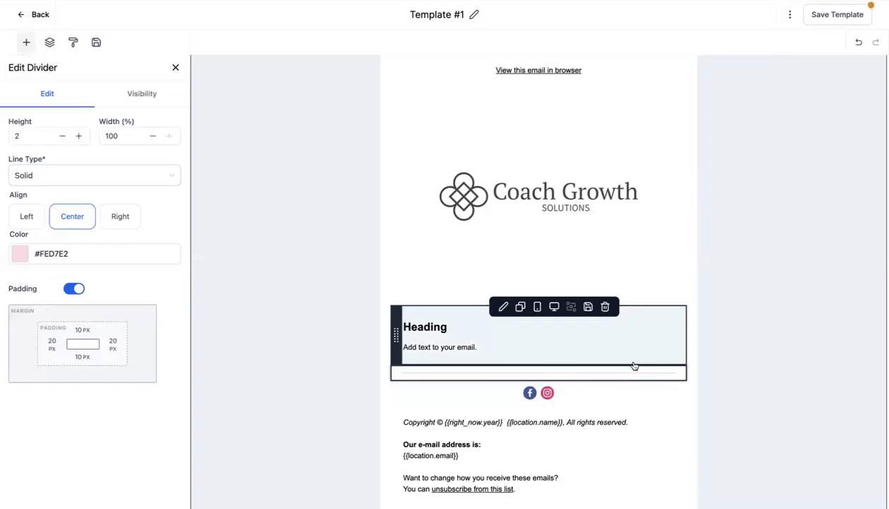
left_click(624, 363)
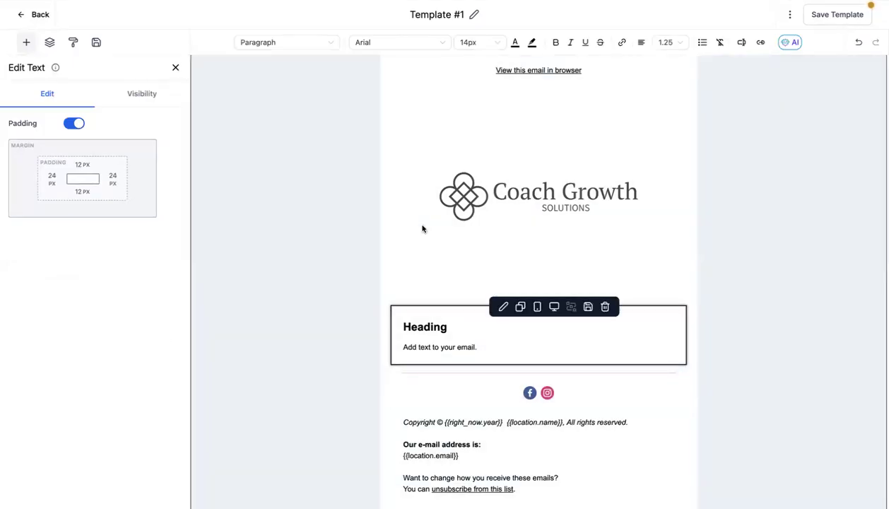
scroll(322, 240, "down", 1)
left_click(322, 241)
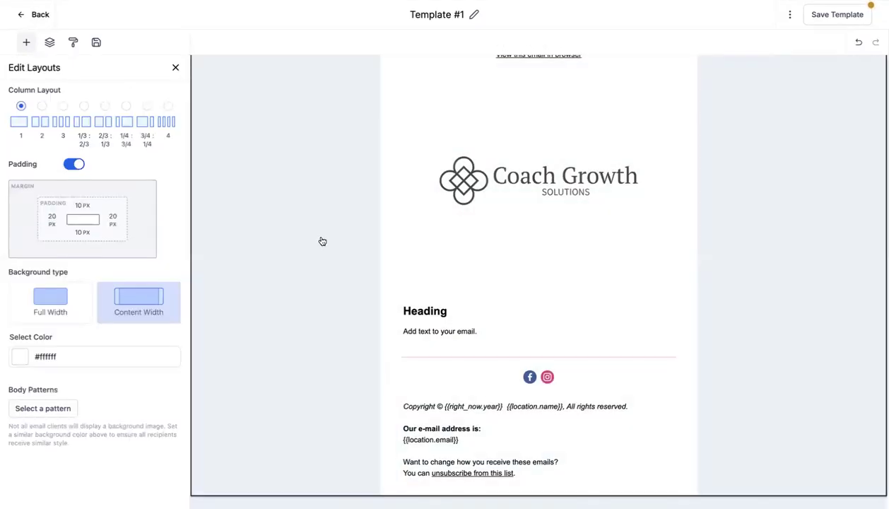
scroll(321, 241, "up", 2)
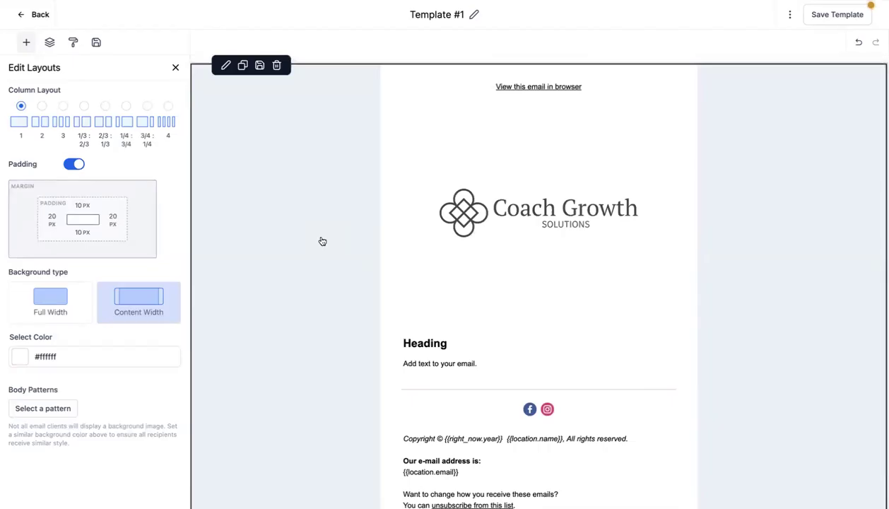
scroll(321, 241, "down", 2)
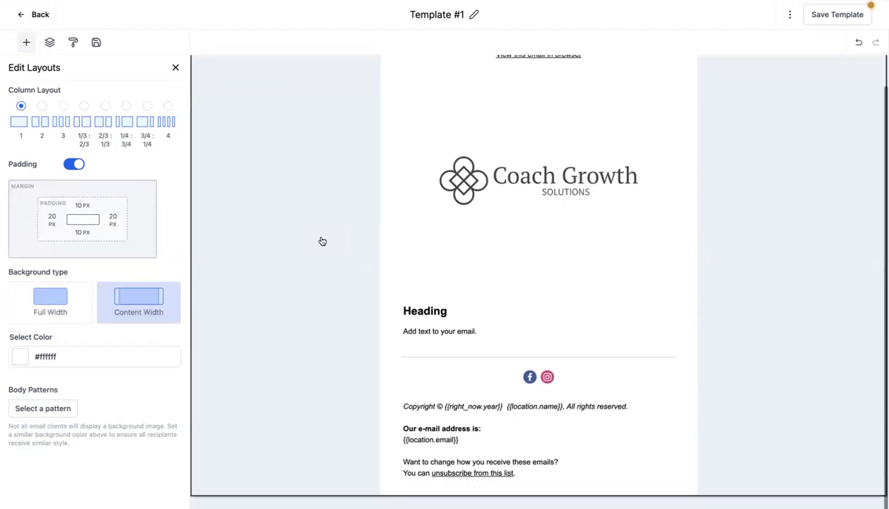
- Replace the "Heading" text below the logo with "Hey {{contact.first_name}}!", inserting the contact's first name as a custom value
left_click(175, 69)
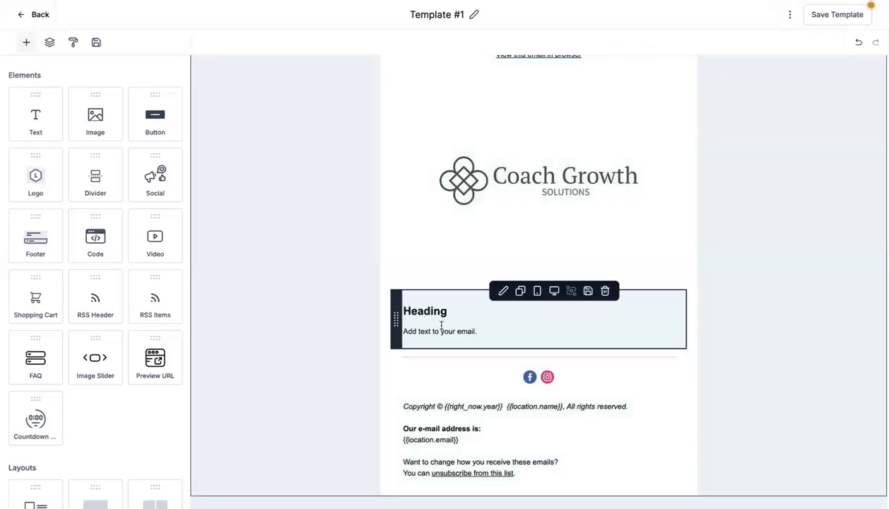
left_click(503, 292)
double_click(443, 313)
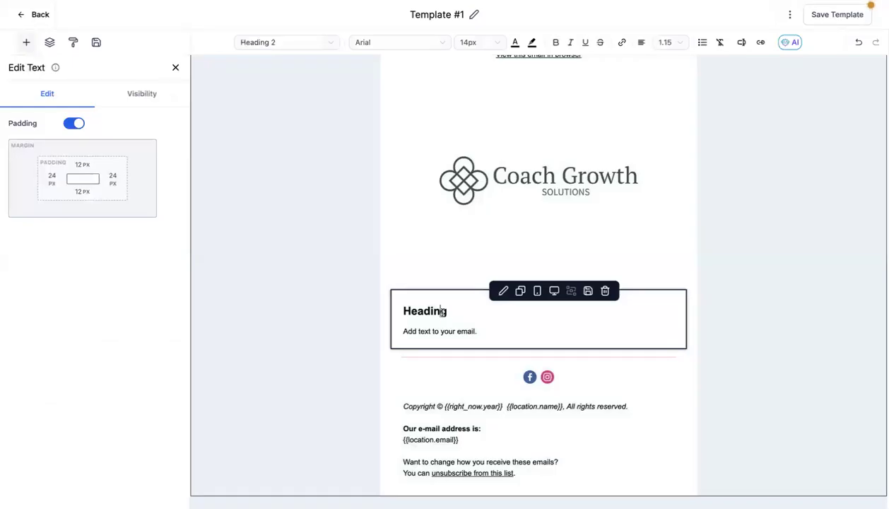
type("Hey")
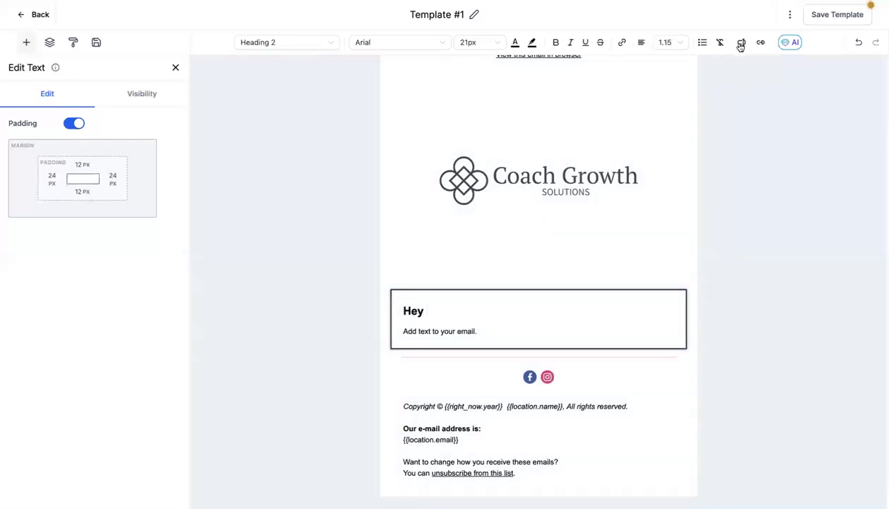
left_click(740, 43)
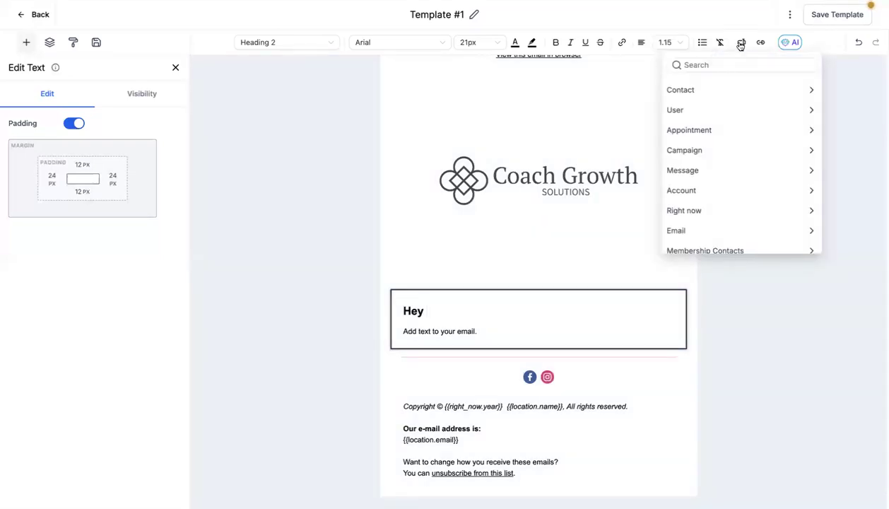
left_click(778, 90)
left_click(717, 127)
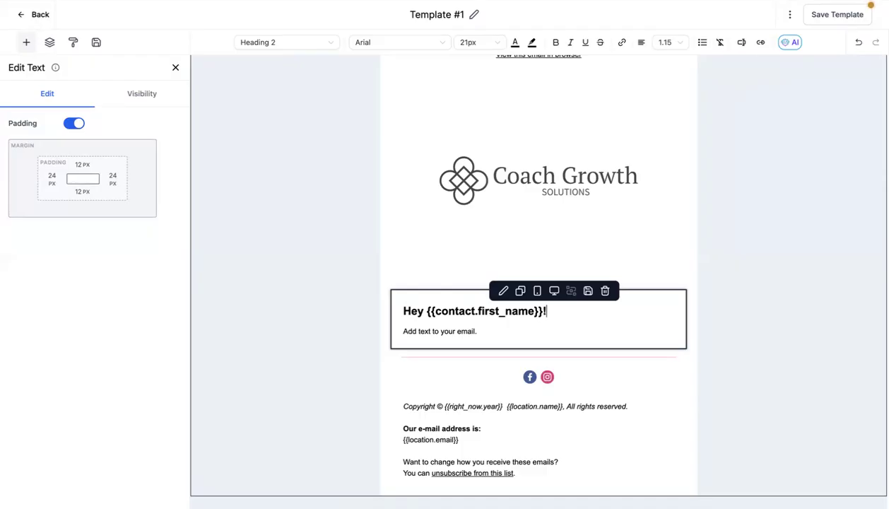
left_click_drag(541, 311, 424, 314)
left_click(427, 312)
left_click(427, 312)
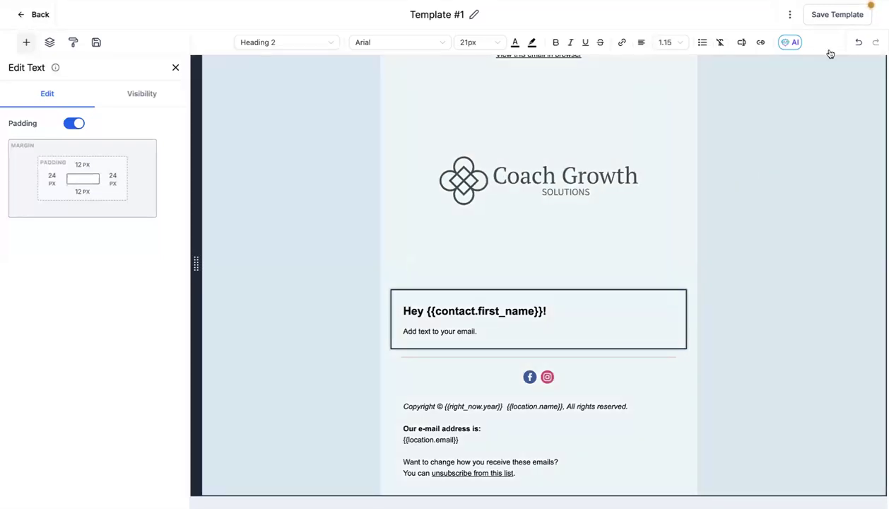
- Save the email template and close the layout settings
left_click(828, 56)
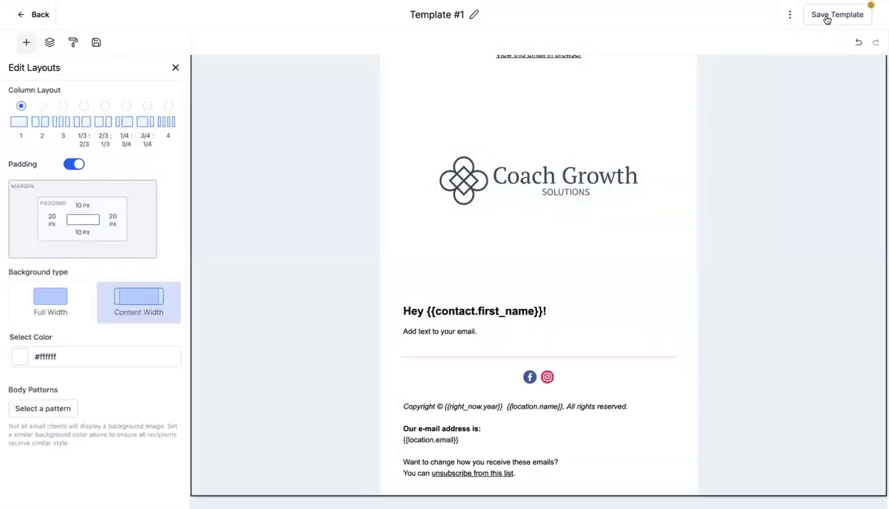
left_click(828, 22)
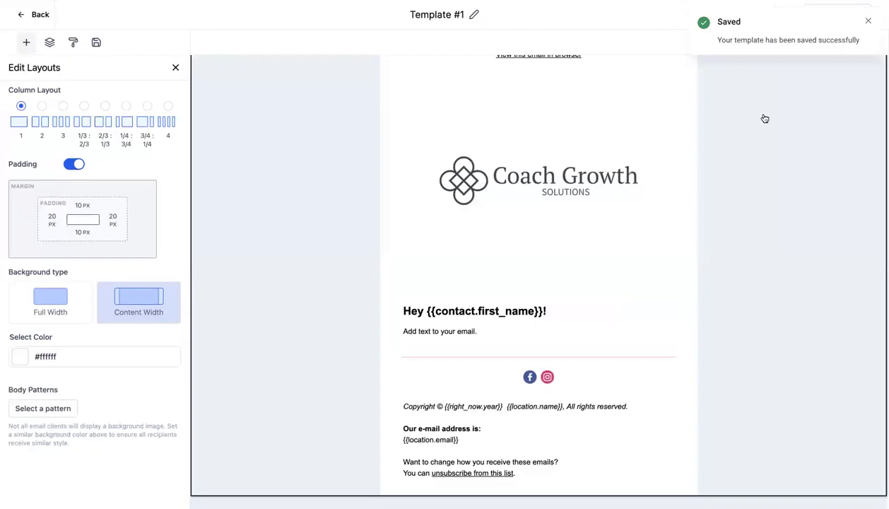
left_click(868, 24)
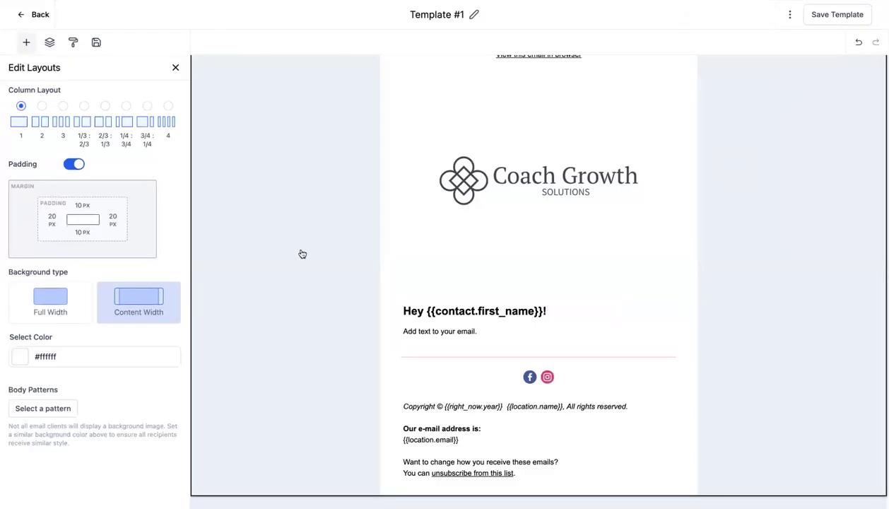
left_click(176, 67)
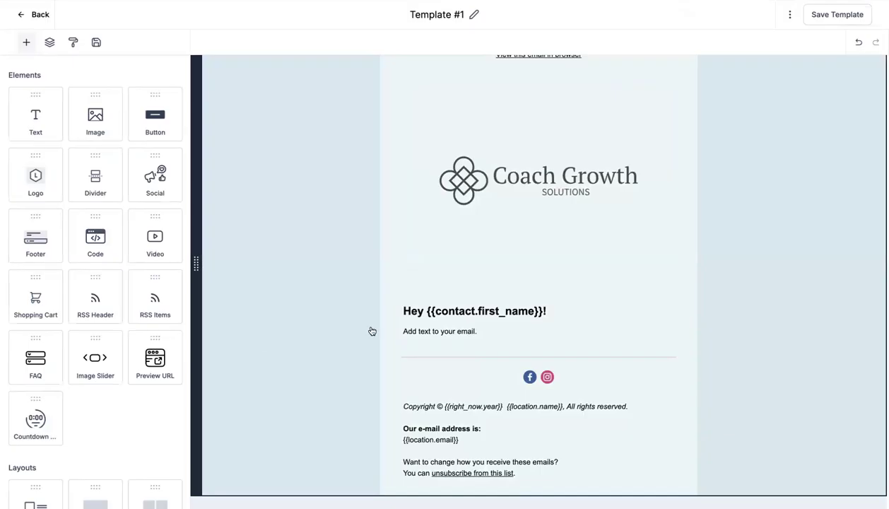
- Add the custom blue #344ac2 as the divider's color and copy its hex code
left_click(428, 356)
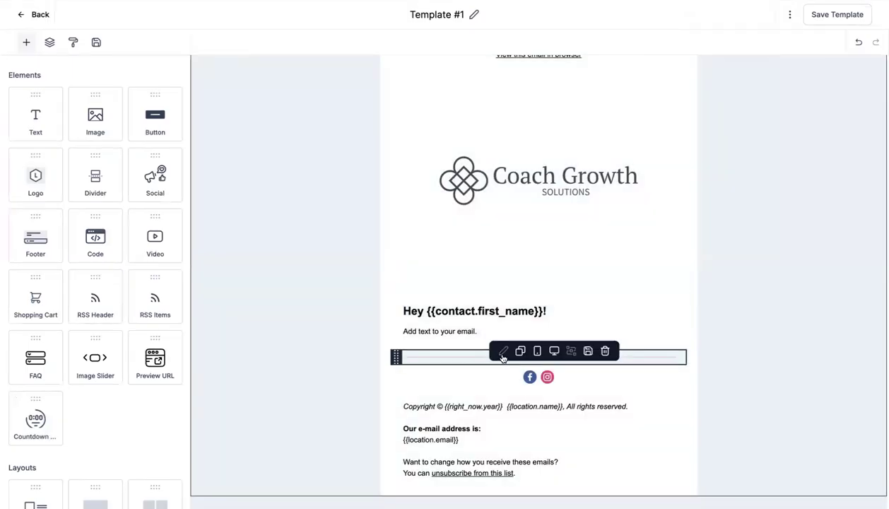
left_click(502, 352)
left_click(24, 255)
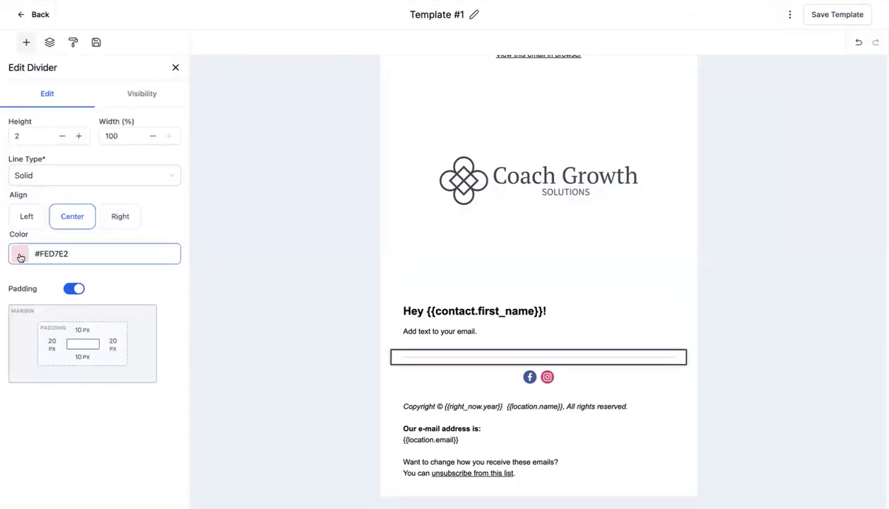
left_click(20, 255)
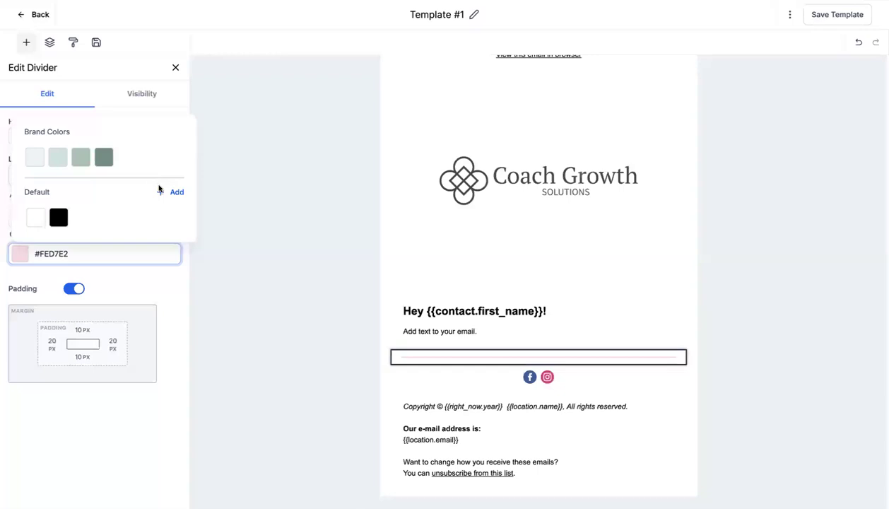
left_click(160, 191)
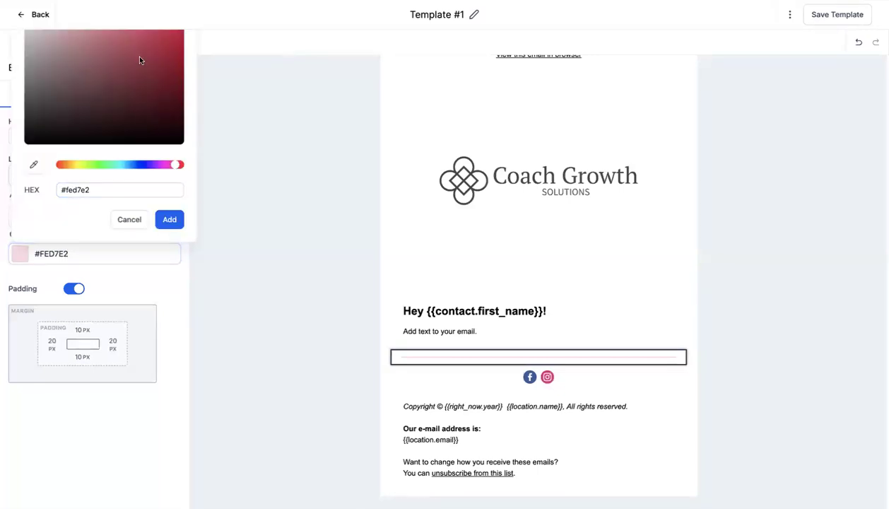
left_click_drag(156, 166, 138, 165)
mouse_move(185, 46)
left_mouse_down()
mouse_move(194, 28)
mouse_move(178, 42)
mouse_move(184, 33)
mouse_move(175, 18)
left_mouse_up()
mouse_move(145, 125)
left_mouse_down()
mouse_move(161, 49)
mouse_move(143, 33)
left_mouse_up()
left_click(99, 193)
double_click(99, 193)
key("ctrl+c")
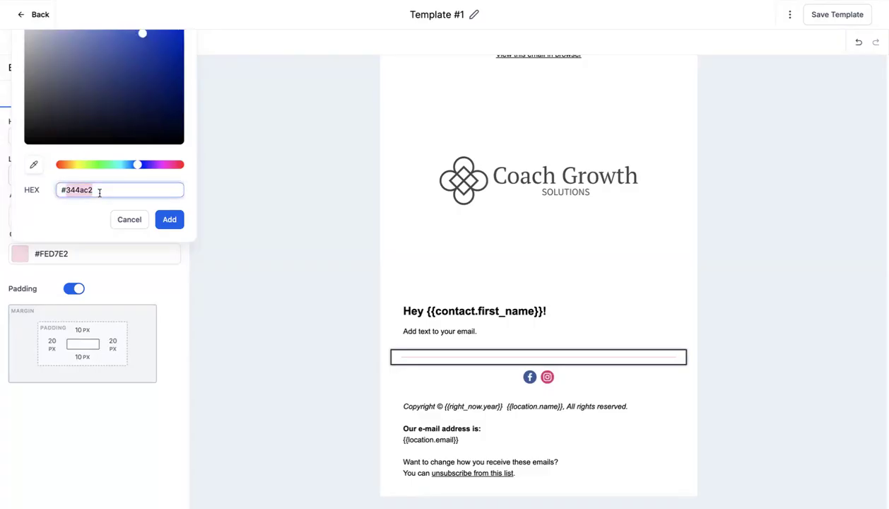
left_click(171, 218)
left_click(430, 370)
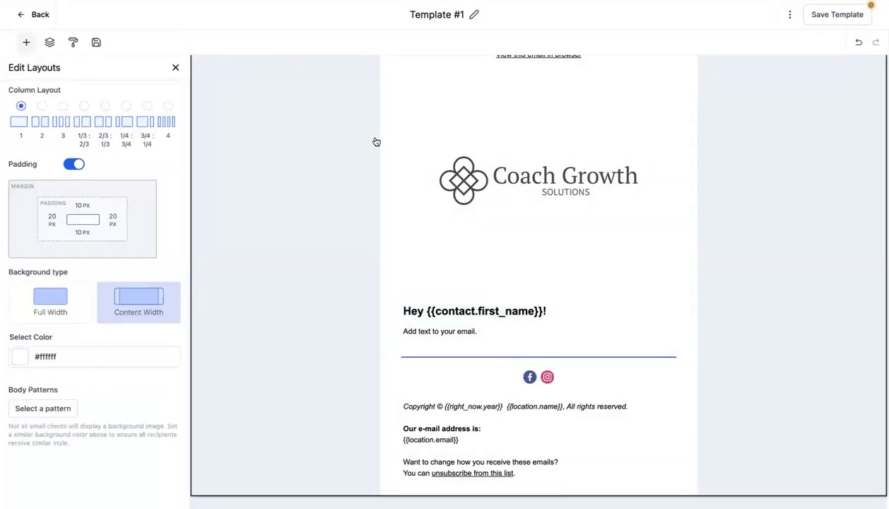
- Try the copied blue #344ac2 as the background color of the email's content layout
left_click(175, 67)
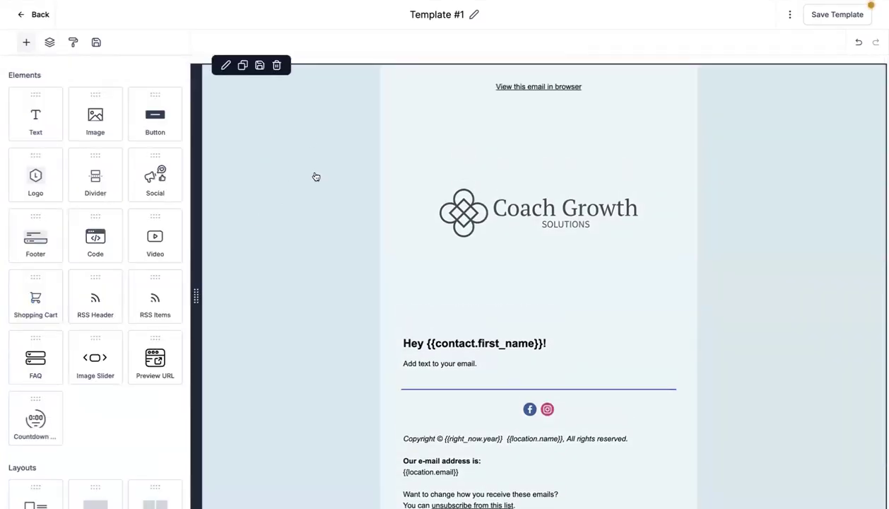
left_click(224, 67)
left_click(84, 355)
double_click(84, 356)
key("ctrl+v")
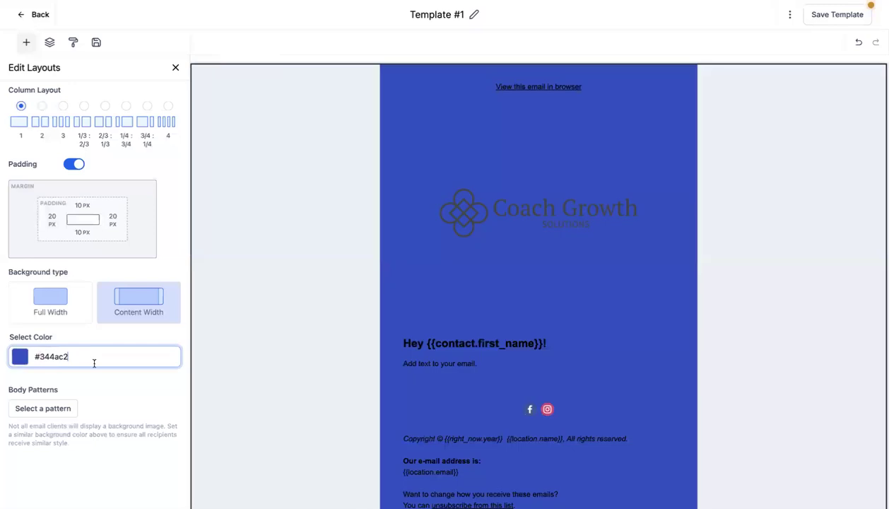
left_click(452, 296)
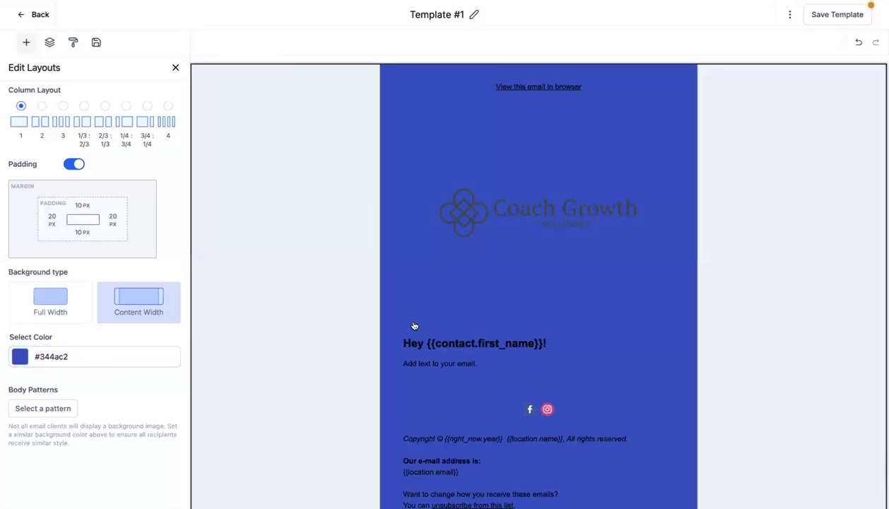
- Copy the layout background's blue hex code and reset the background color to #ffffff
scroll(412, 323, "down", 1)
double_click(129, 356)
key("ctrl+c")
key("BackSpace")
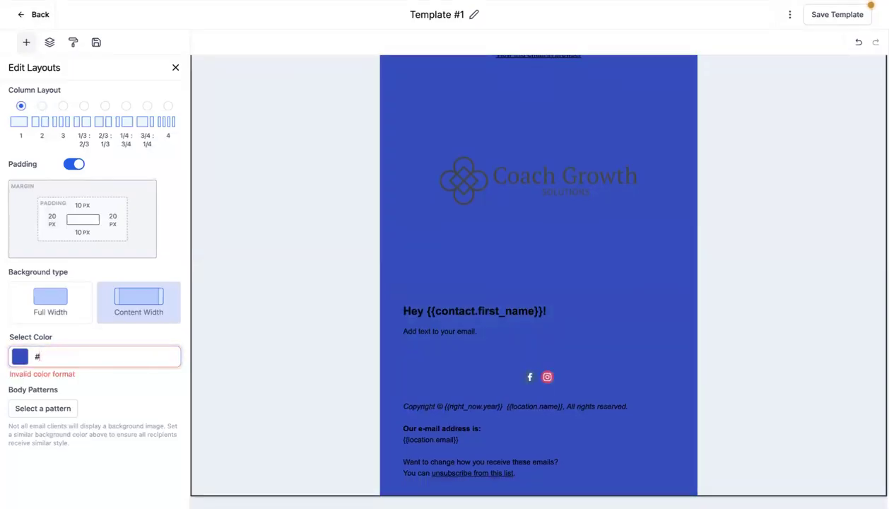
type("ffffff")
left_click(288, 200)
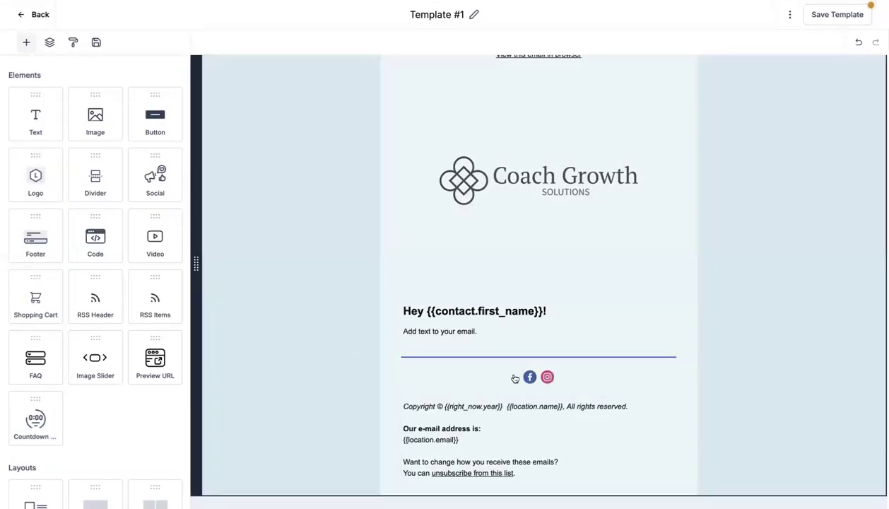
- Examine the social, footer, logo and preview link blocks, including the footer's visibility settings
left_click(514, 378)
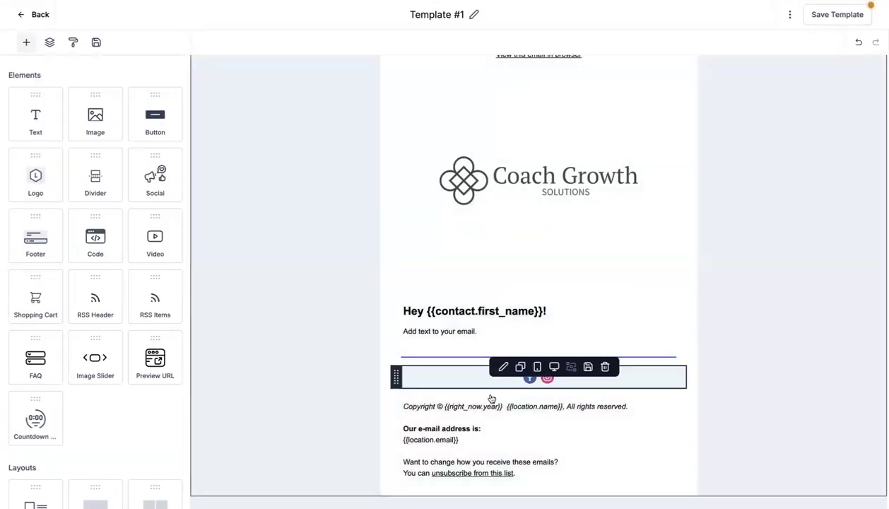
left_click(455, 403)
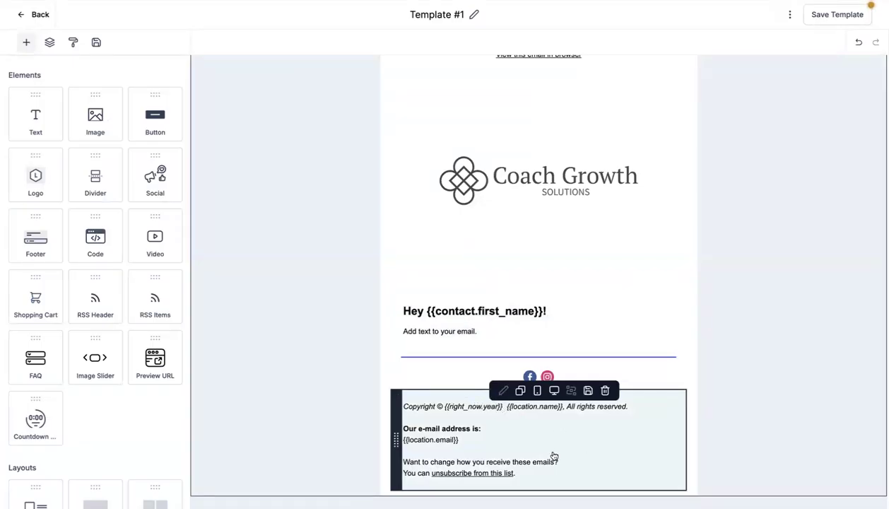
left_click(503, 392)
left_click(132, 94)
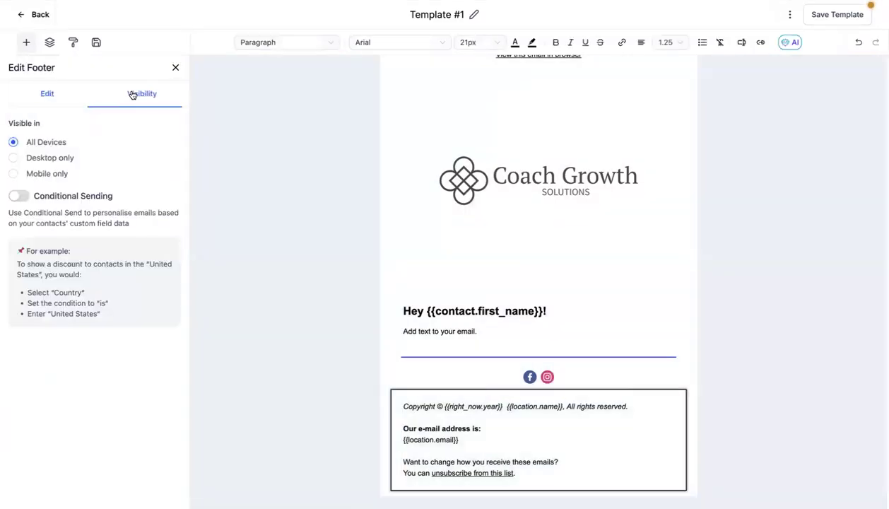
left_click(44, 93)
left_click(221, 177)
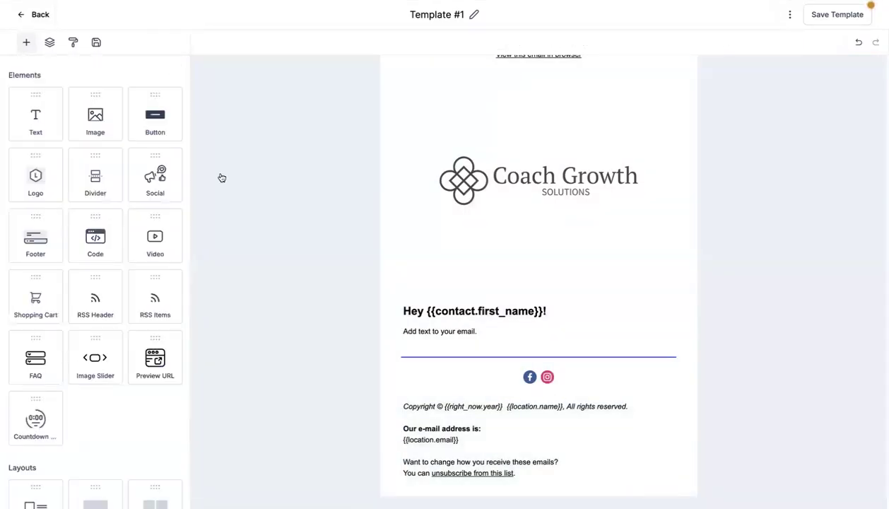
left_click(465, 369)
left_click(513, 198)
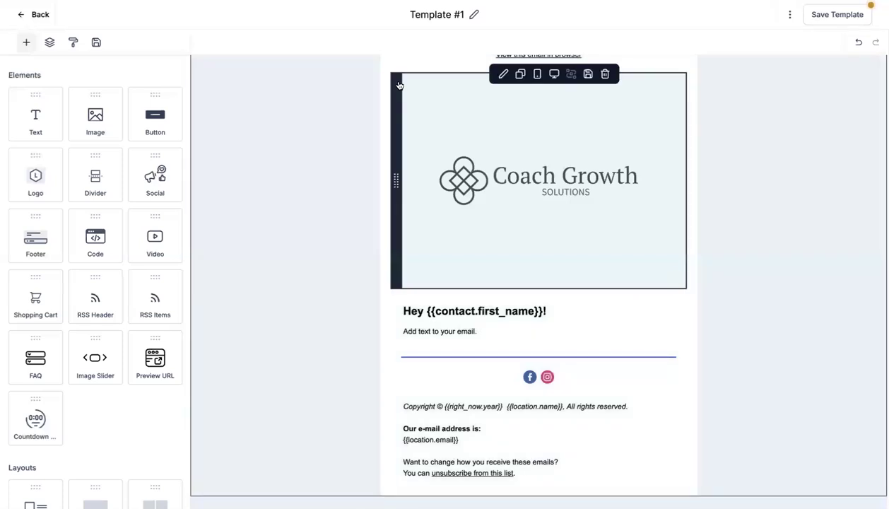
left_click(392, 72)
left_click(389, 71)
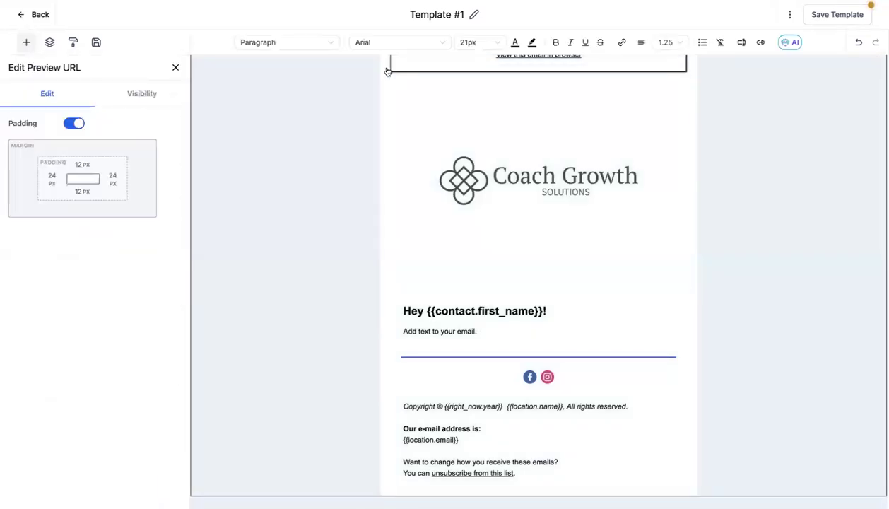
- Set the content layout's background to #344ac2 and lighten it to the custom tint #e8ebfa
left_click(349, 83)
left_click(61, 355)
double_click(61, 355)
key("ctrl+v")
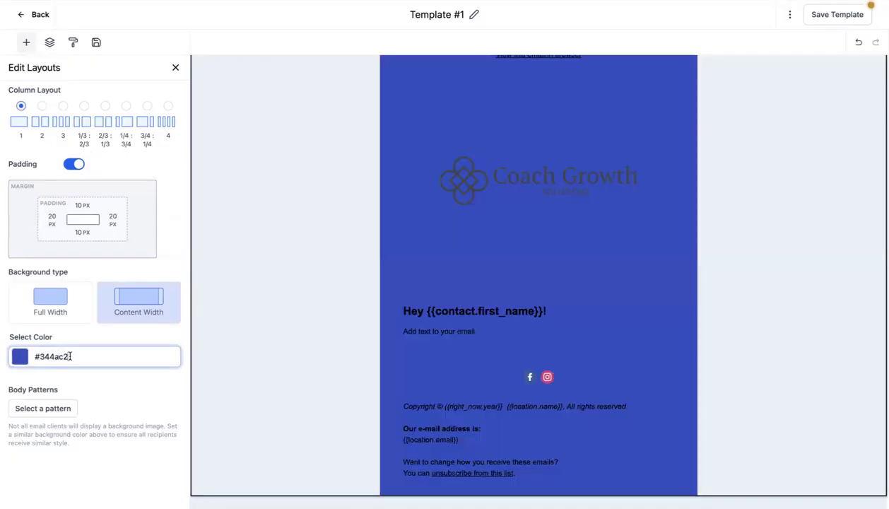
left_click(18, 359)
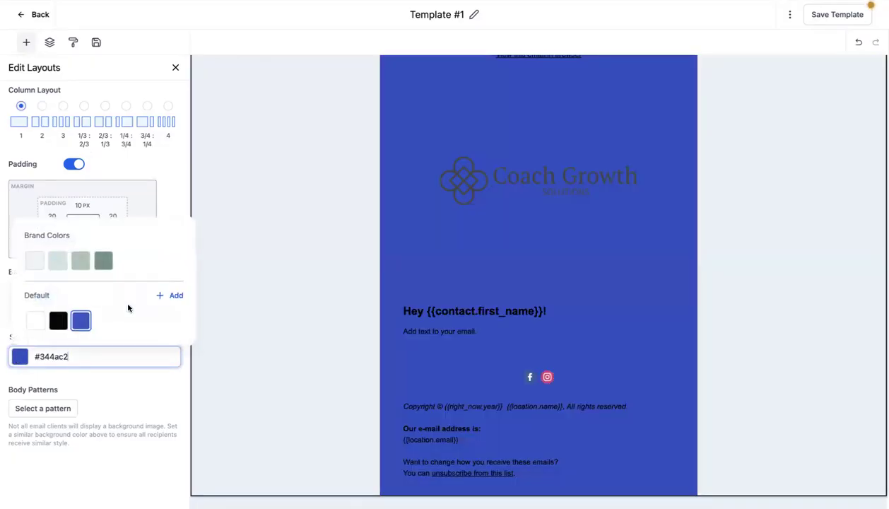
left_click(161, 295)
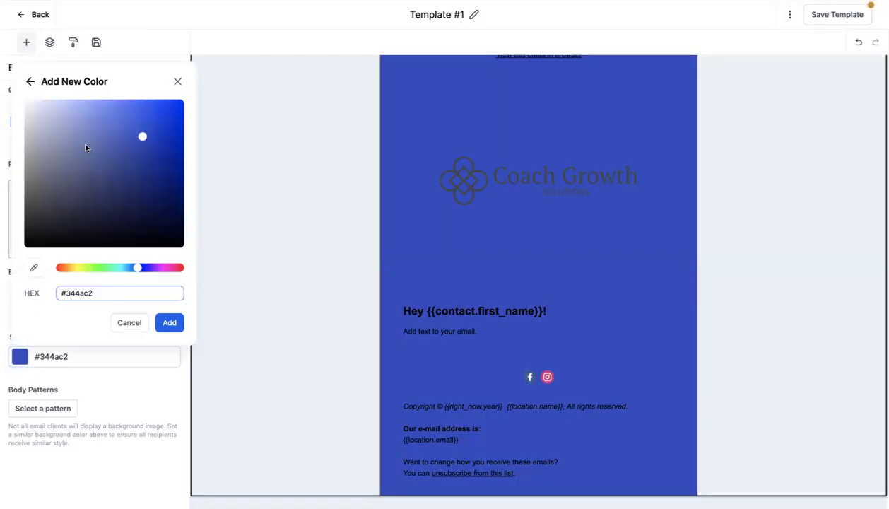
left_click(44, 113)
left_click_drag(44, 113, 36, 104)
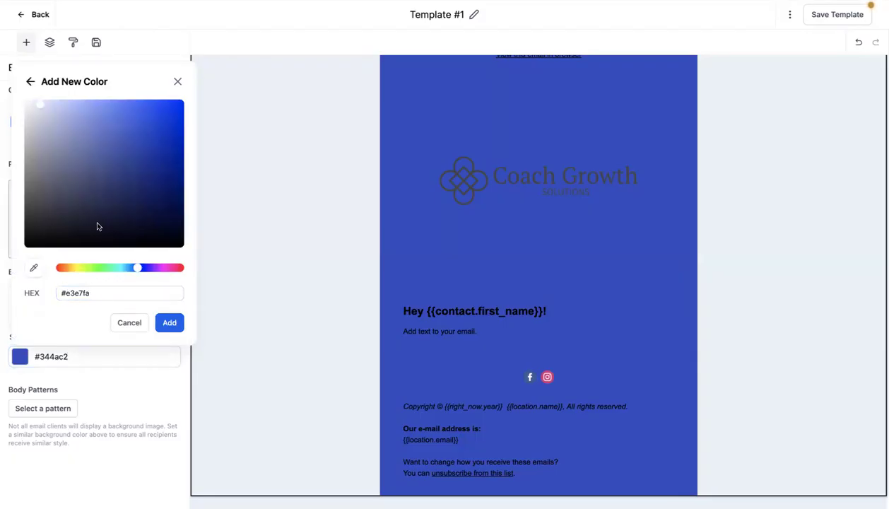
left_click(169, 321)
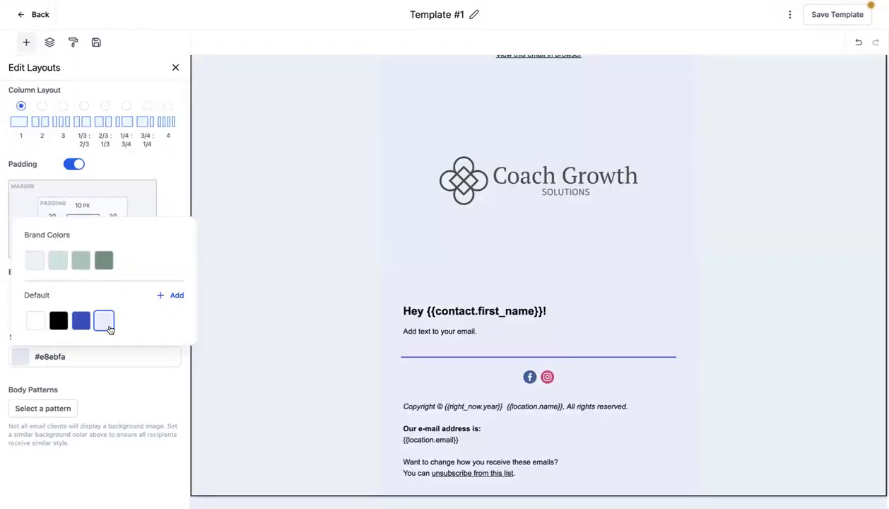
- Adjust the new custom tint so the layout background becomes the slightly darker #d3d7ed
left_click(109, 315)
left_click(43, 111)
left_click(163, 322)
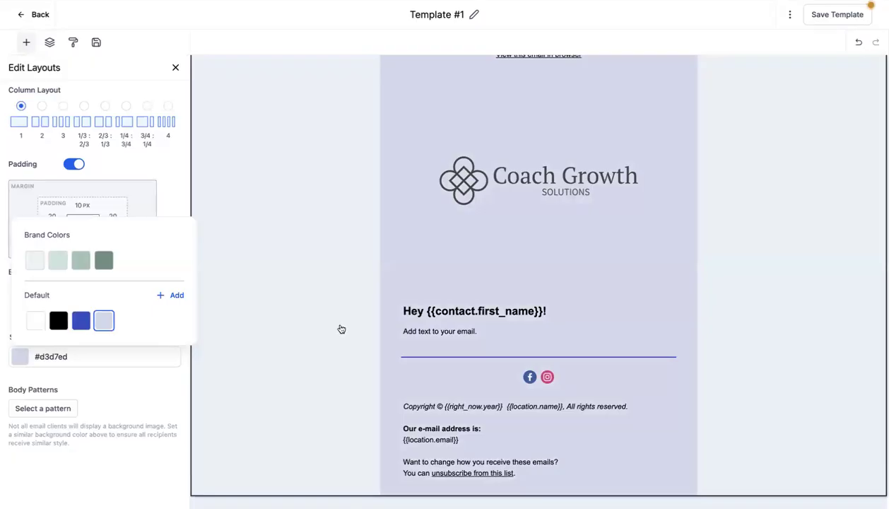
left_click(341, 329)
left_click(503, 356)
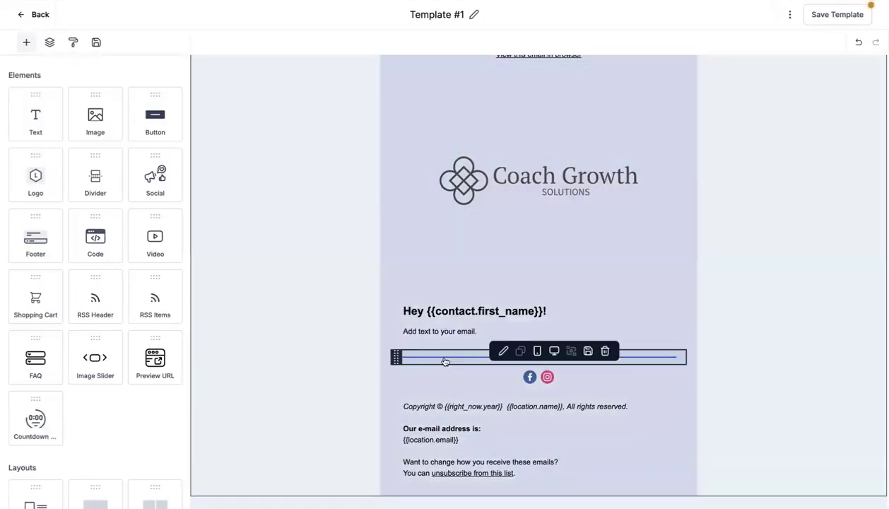
left_click(240, 250)
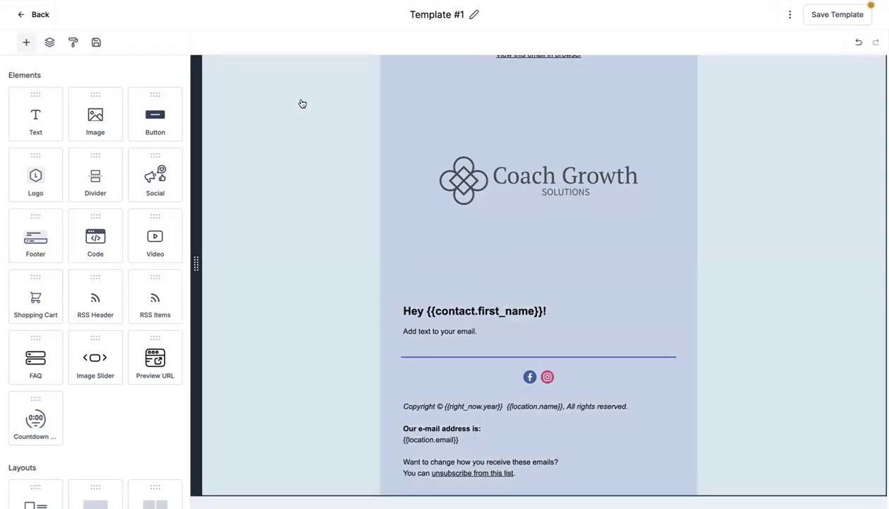
- Add the custom color #7078a1 to the default palette and apply it as the content layout's background
left_click(220, 107)
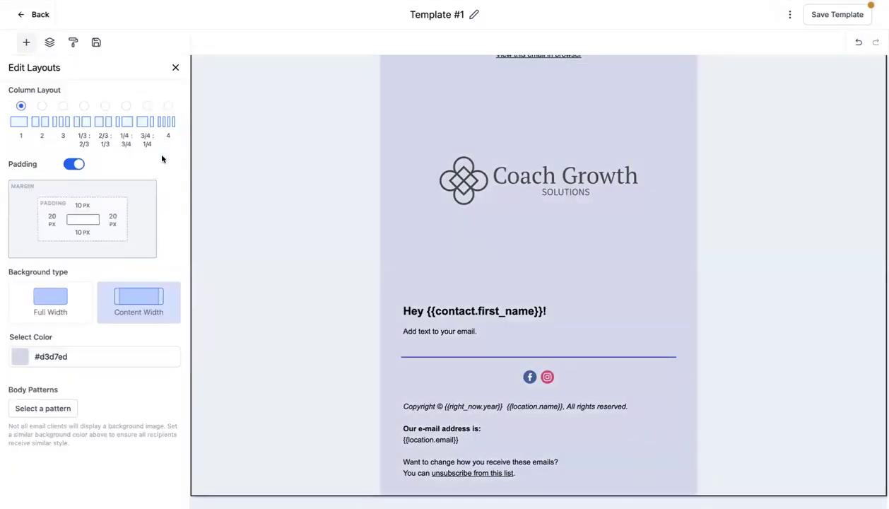
left_click(20, 356)
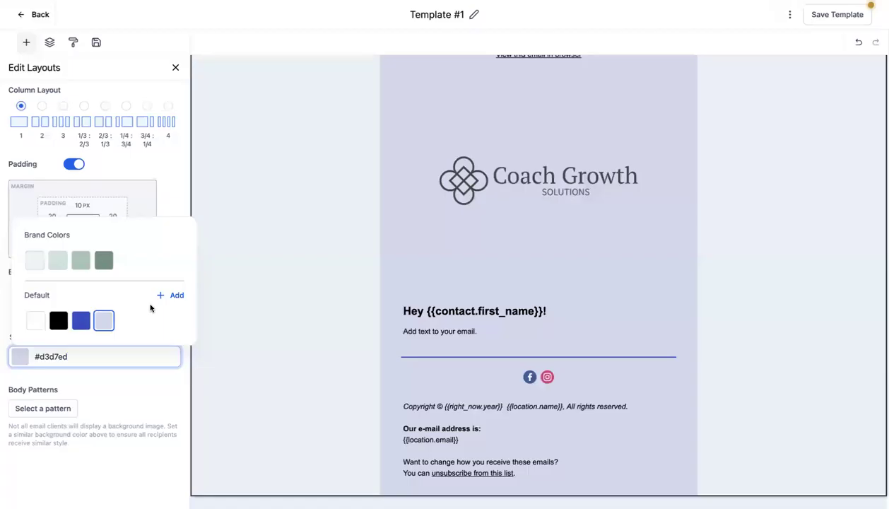
left_click(160, 297)
left_click(71, 151)
left_click(113, 196)
left_click(145, 130)
left_click(86, 151)
left_click(87, 115)
left_click(63, 110)
left_click(61, 110)
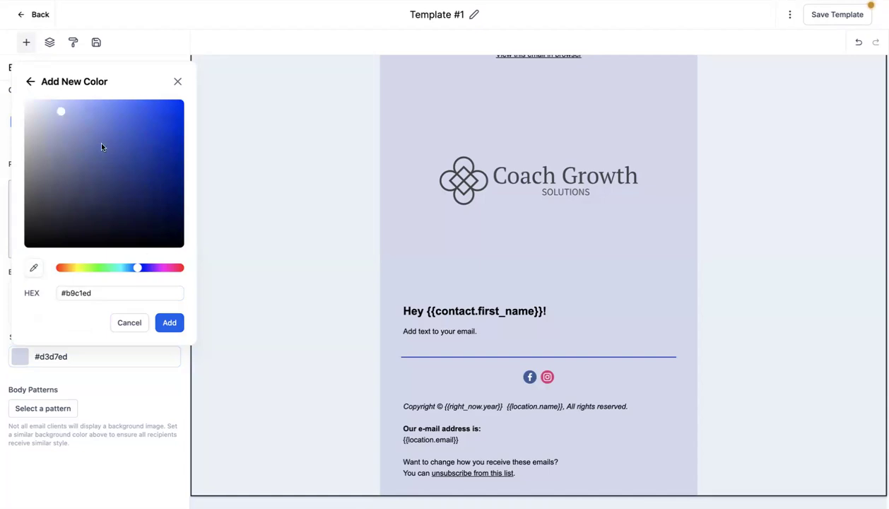
left_click(72, 156)
left_click(161, 325)
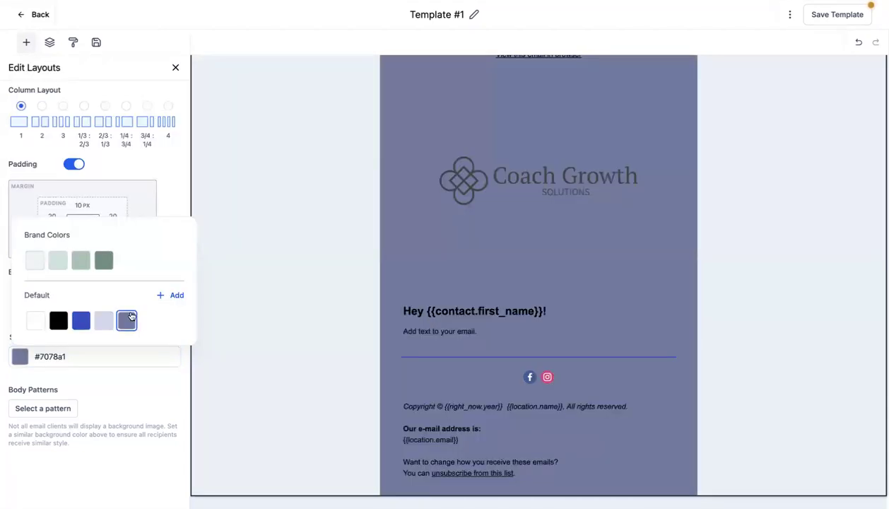
- Add the pale custom color #e4e6f2 to the default palette and apply it to the layout background
left_click(46, 106)
left_click(36, 108)
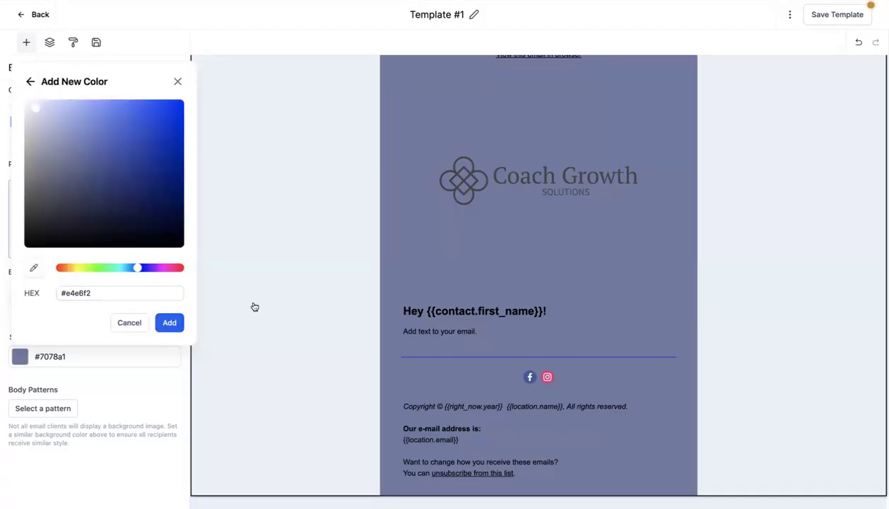
left_click(169, 322)
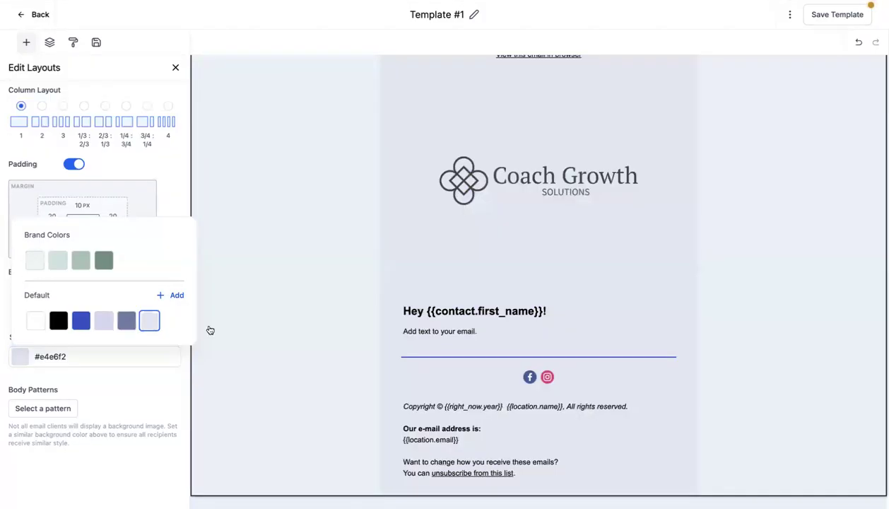
- Compare the custom swatches on the layout background and set it to #d3d7ed
left_click(103, 321)
left_click(127, 321)
left_click(149, 321)
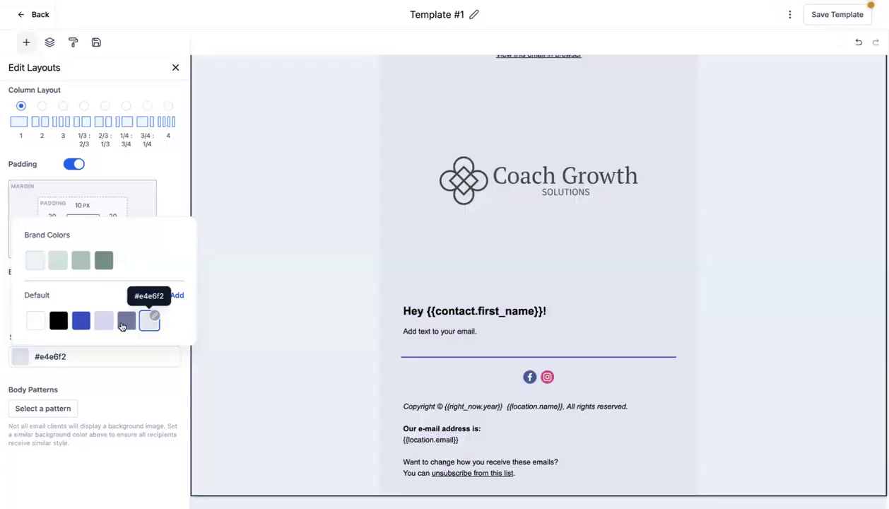
left_click(127, 321)
left_click(103, 321)
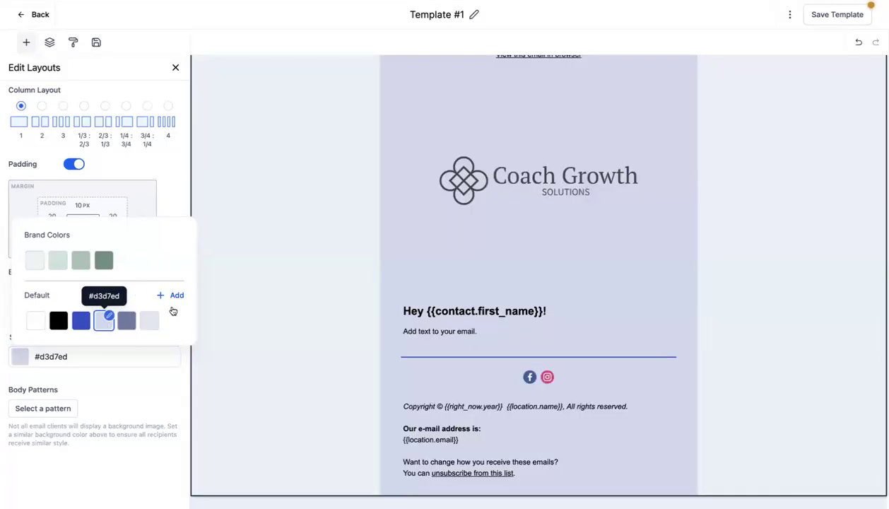
key("Escape")
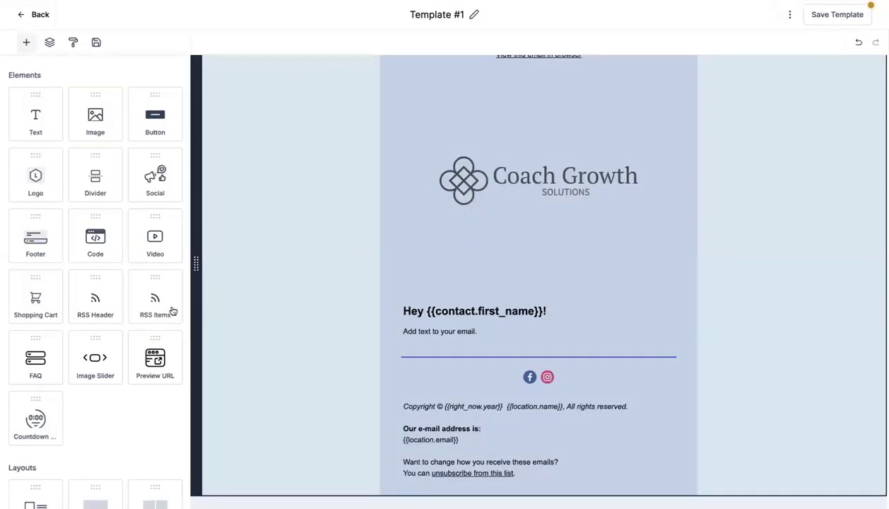
- Save the finished email template and return to the email templates list
left_click(317, 299)
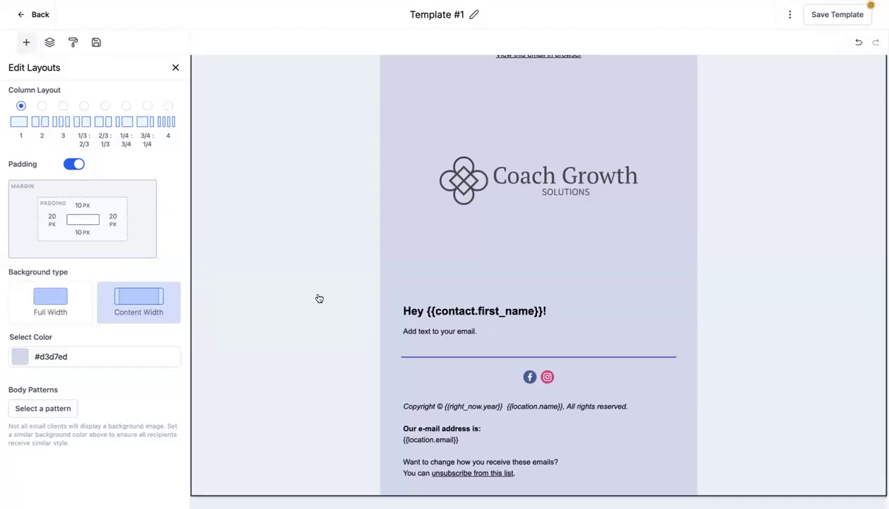
left_click(555, 177)
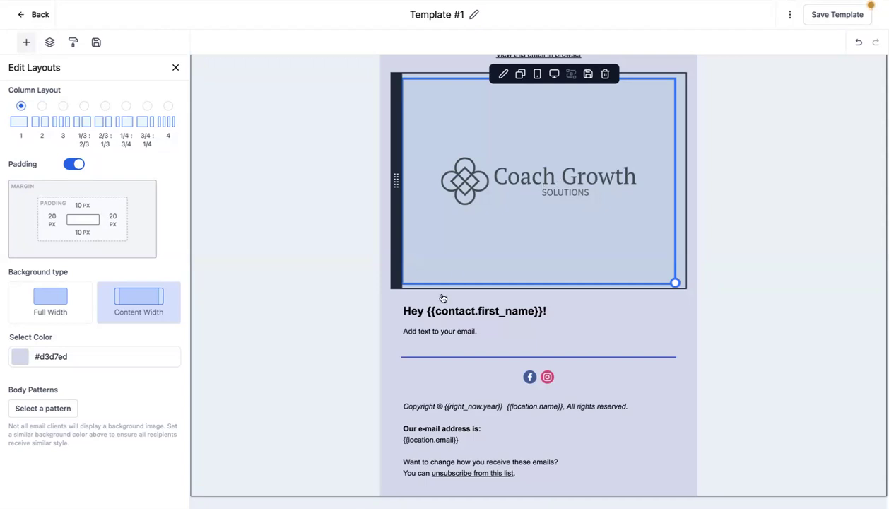
left_click(832, 22)
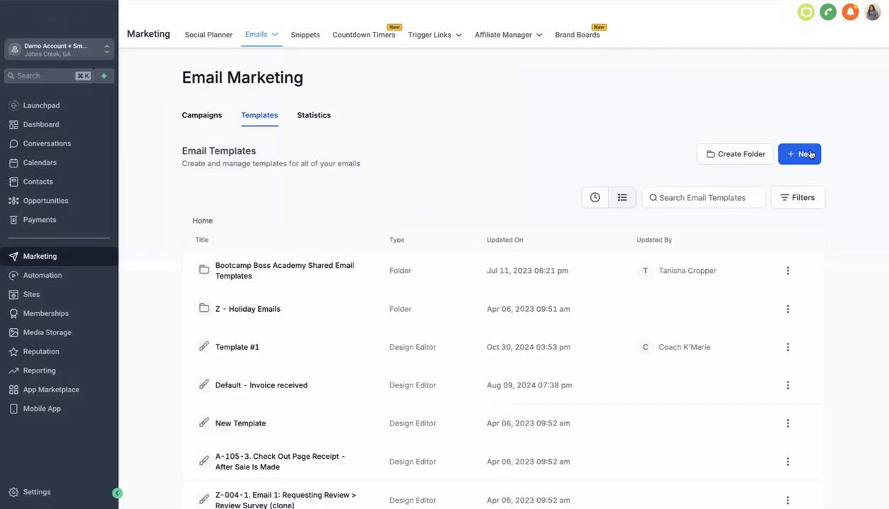
- Create a new email campaign from your own templates, showing the recent ones and choosing Template #1
left_click(814, 158)
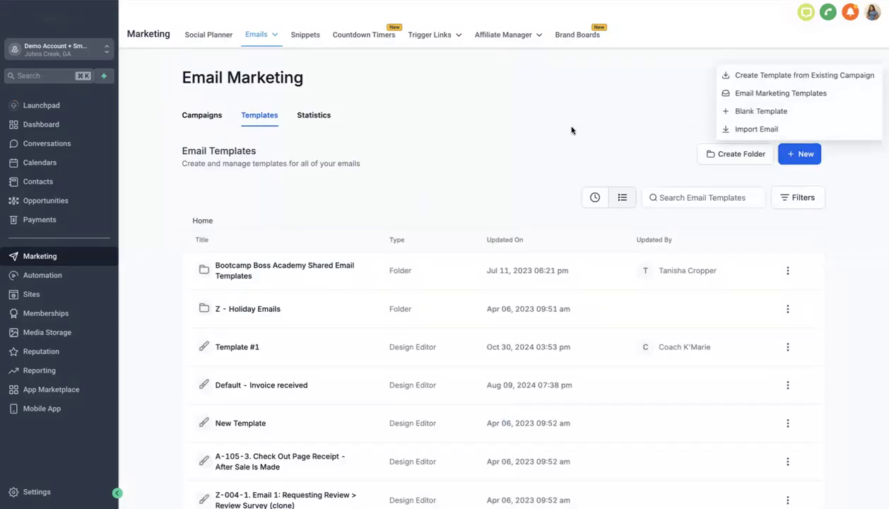
mouse_move(254, 36)
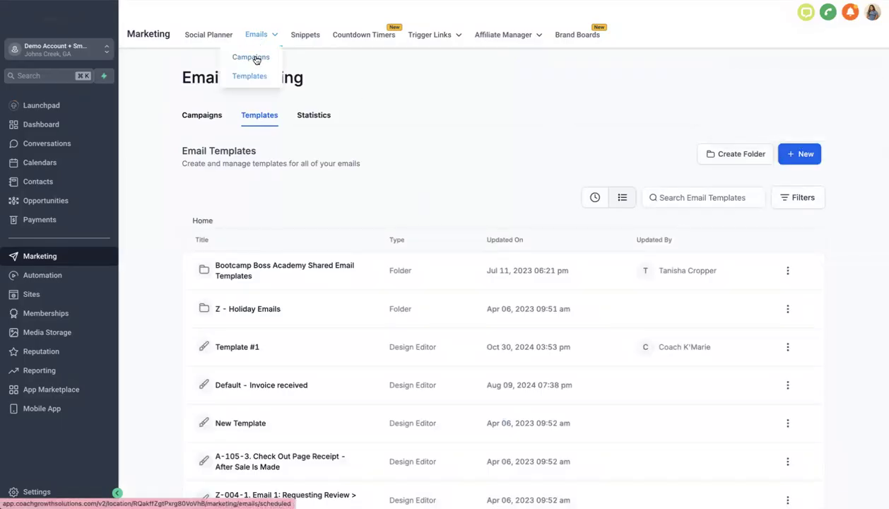
left_click(257, 59)
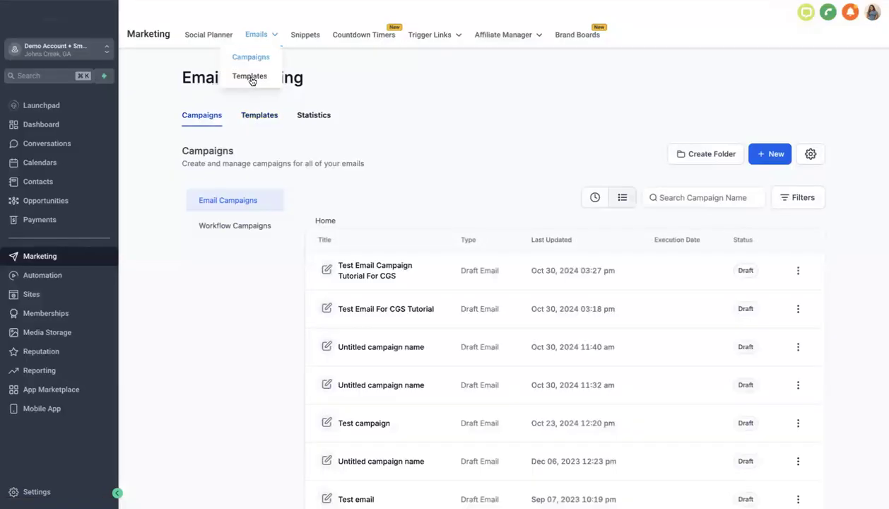
left_click(766, 155)
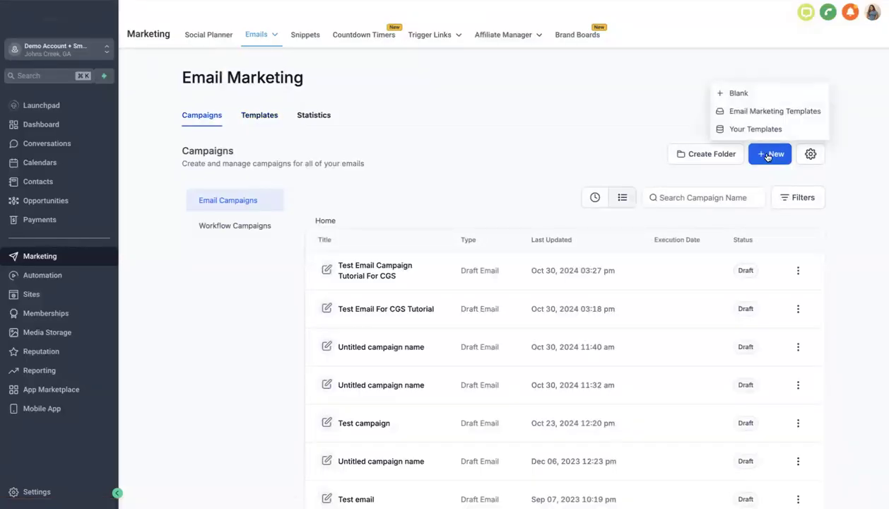
left_click(737, 129)
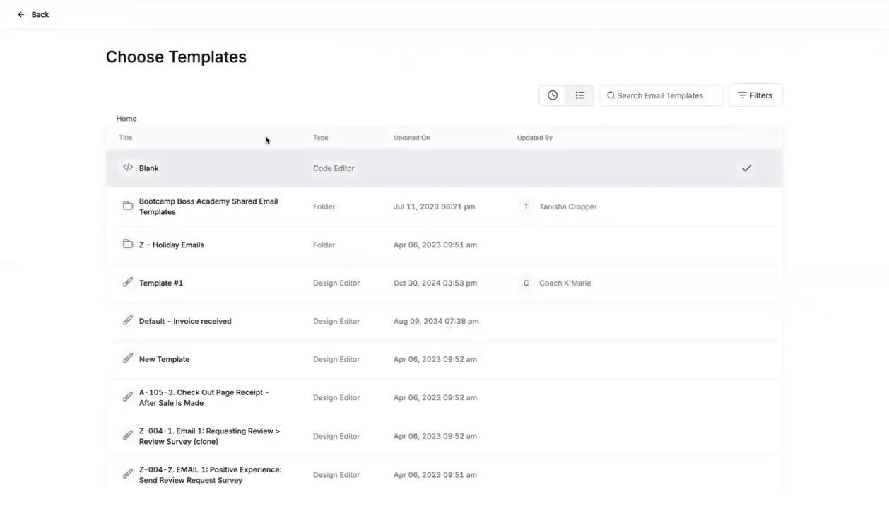
left_click(551, 96)
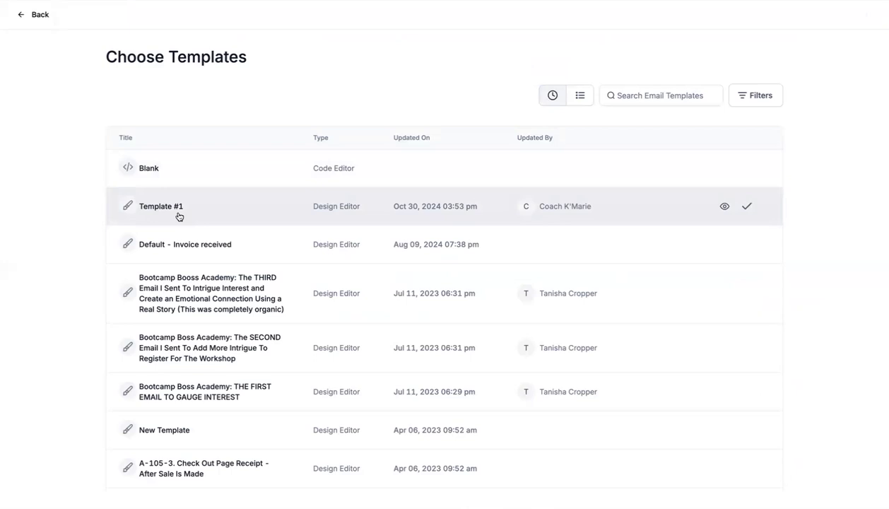
left_click(178, 215)
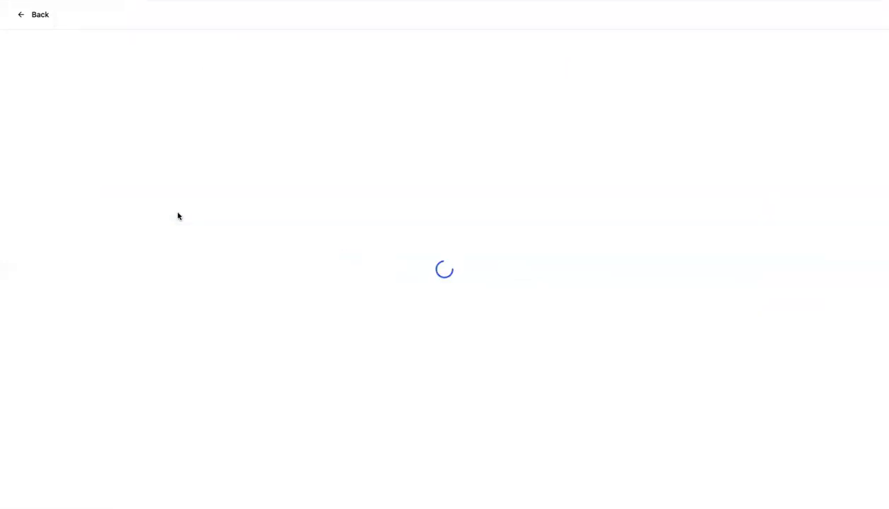